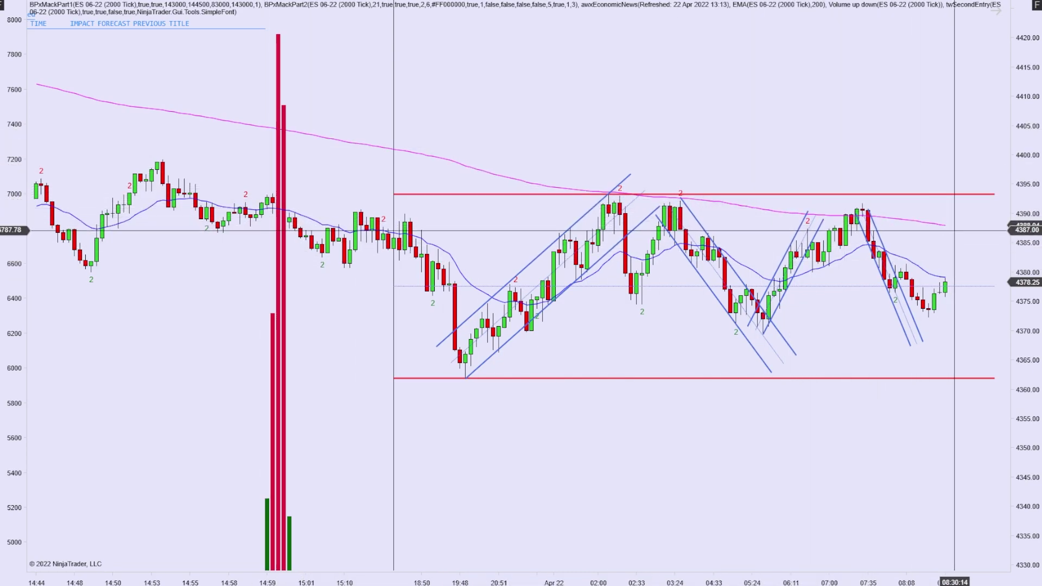
Shift the volume scale and extend the red horizontal price range's lines to the chart's far right edge.
drag(20, 378, 6, 306)
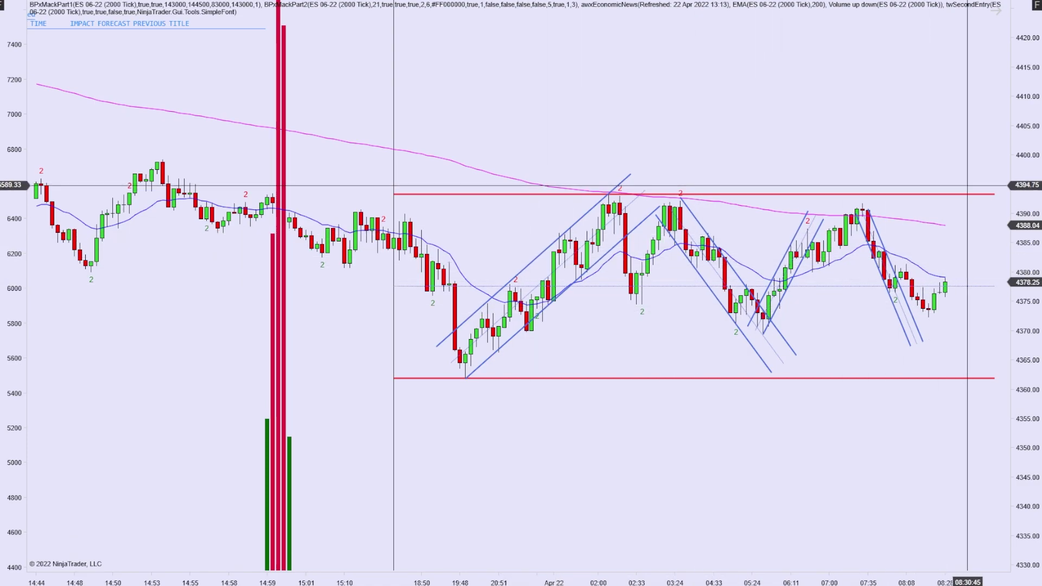
click(851, 194)
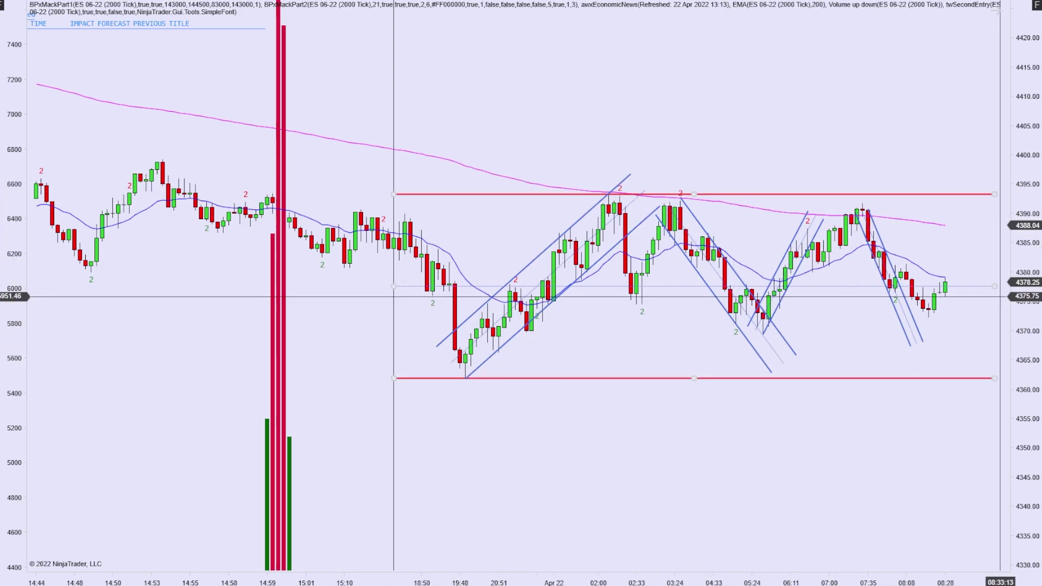
click(662, 232)
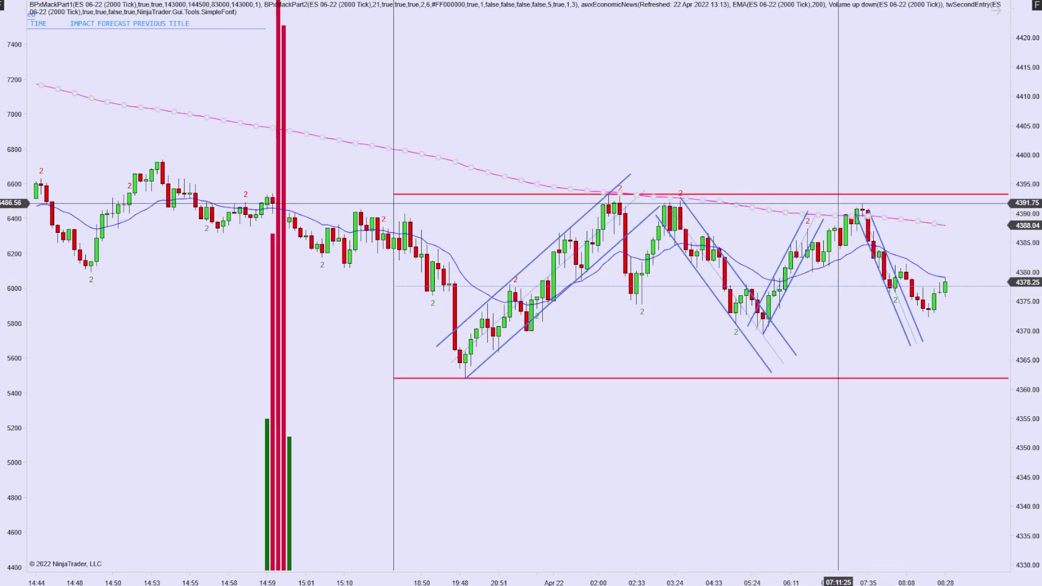
click(437, 156)
click(956, 206)
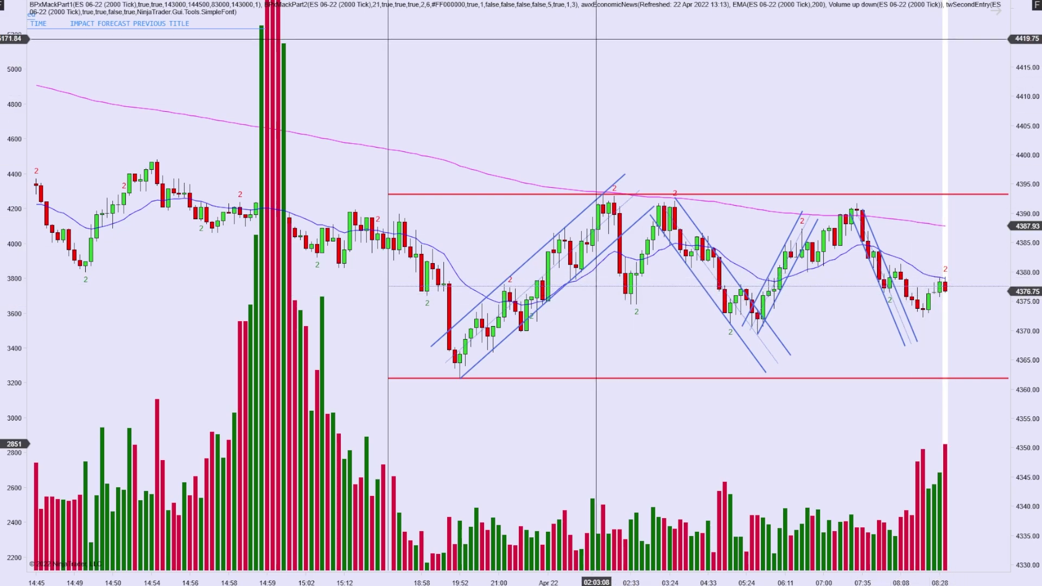
Mark the 08:28 second-entry bar with a green down arrow and rescale the volume axis to push the volume bars out of view.
click(610, 17)
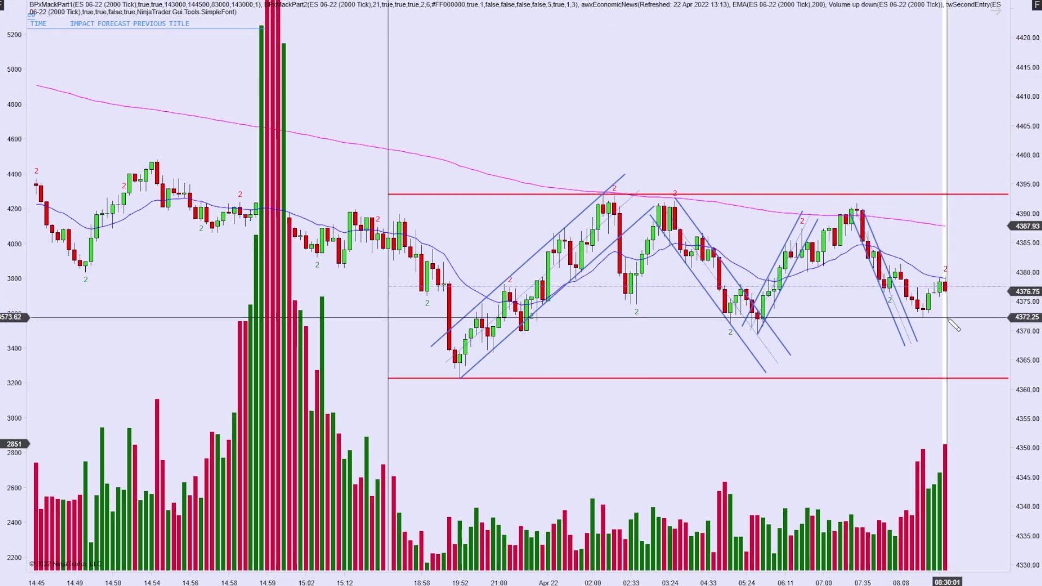
click(945, 271)
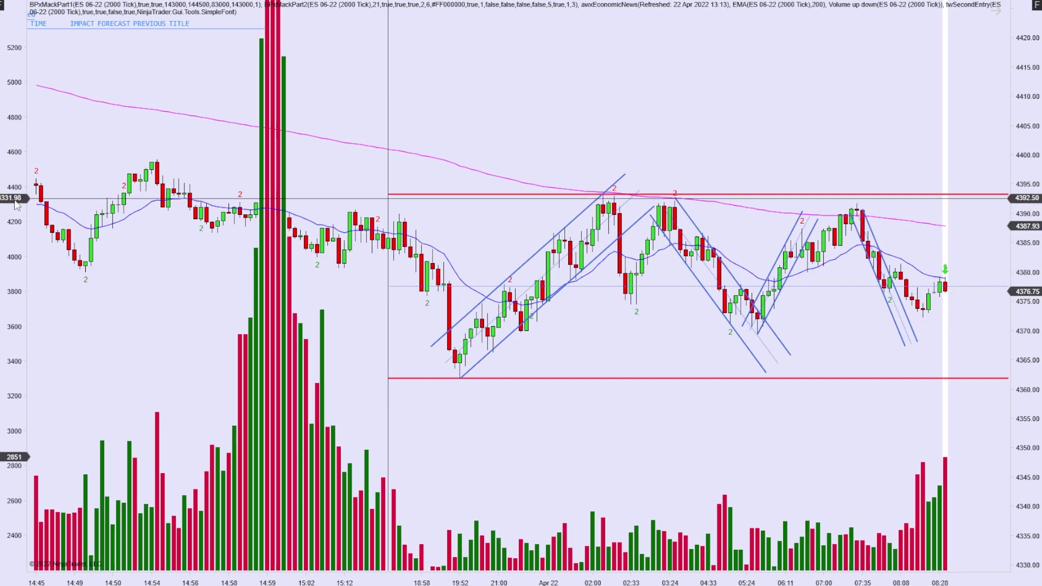
drag(3, 215, 22, 418)
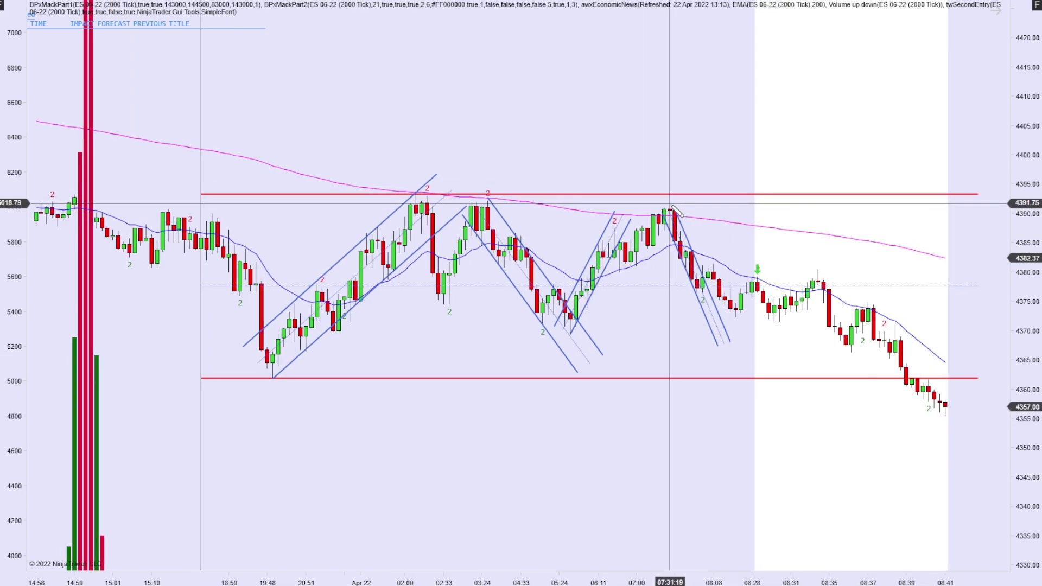
Draw a descending trend channel from the 07:31 high at 4391.75 to about 4362.50, and widen its lower line to the 08:44 low.
click(670, 203)
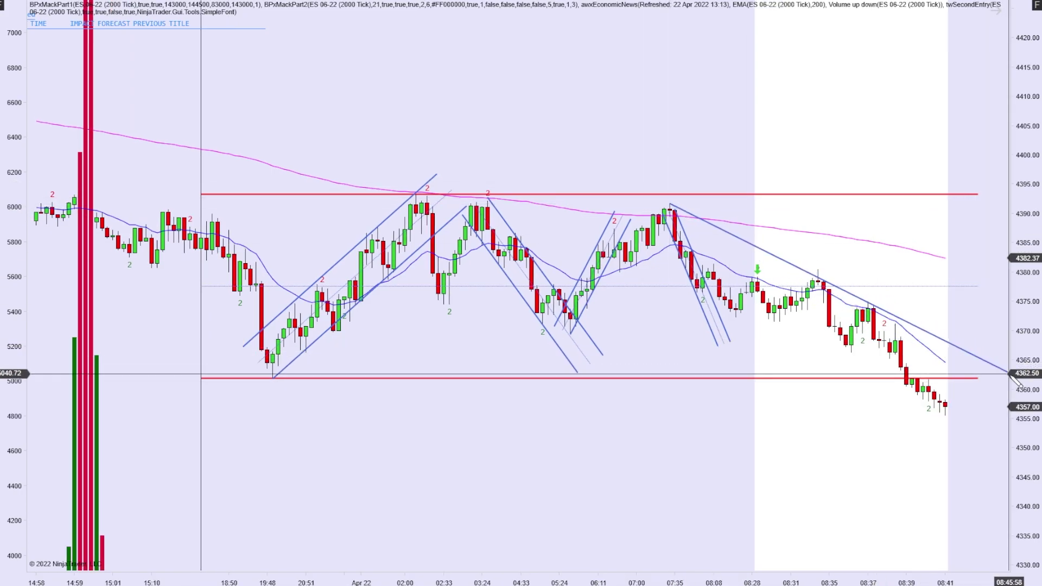
click(1008, 373)
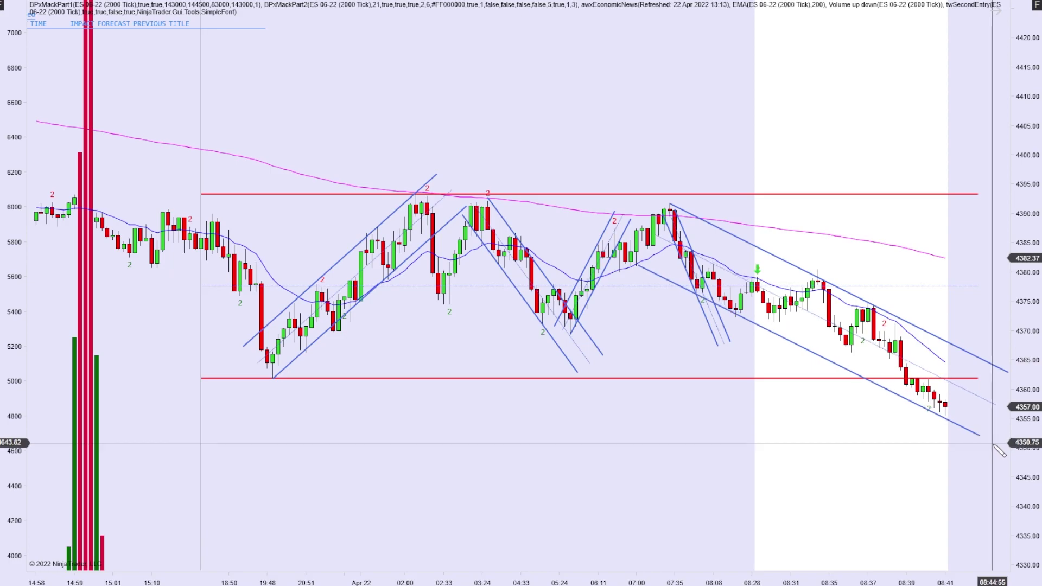
click(993, 442)
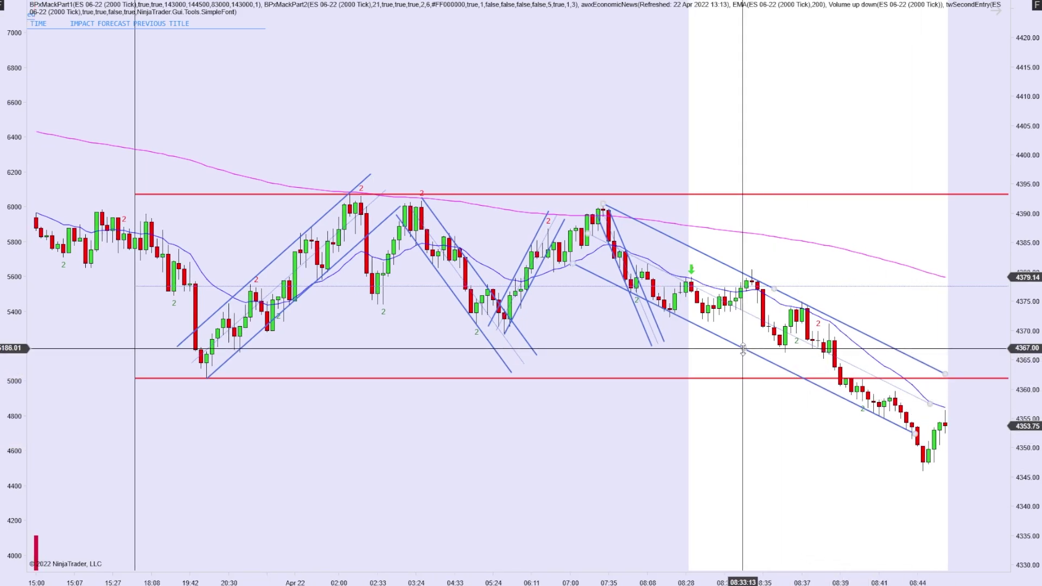
drag(743, 348, 743, 380)
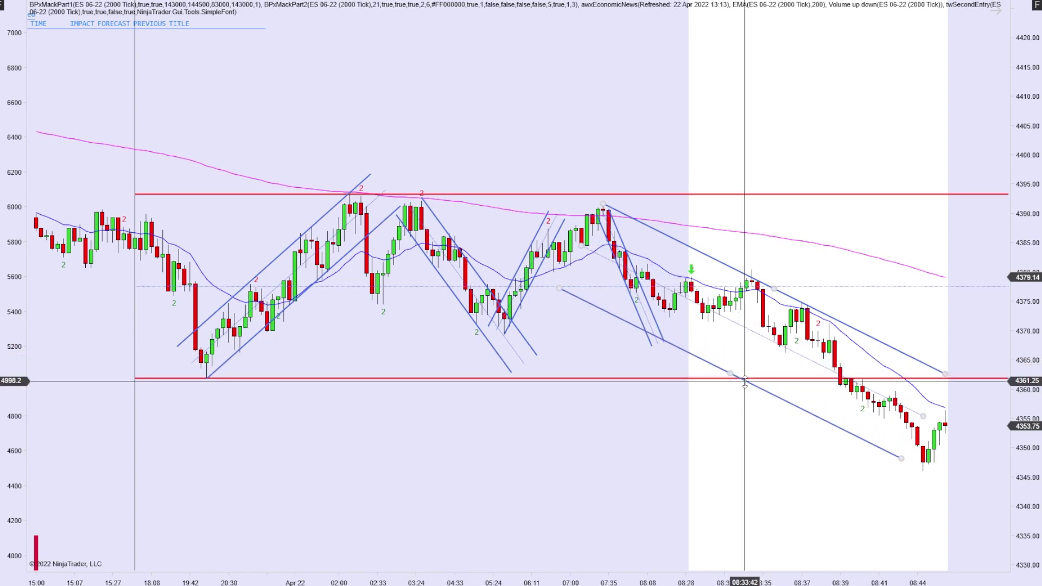
click(961, 440)
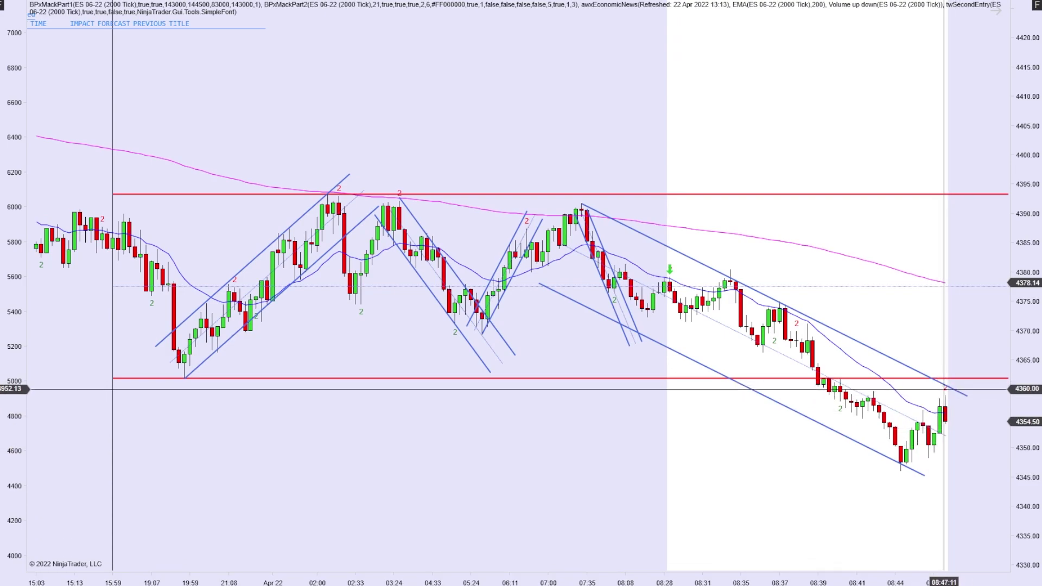
Place a red down arrow above the second-entry short bar at 08:47.
click(619, 2)
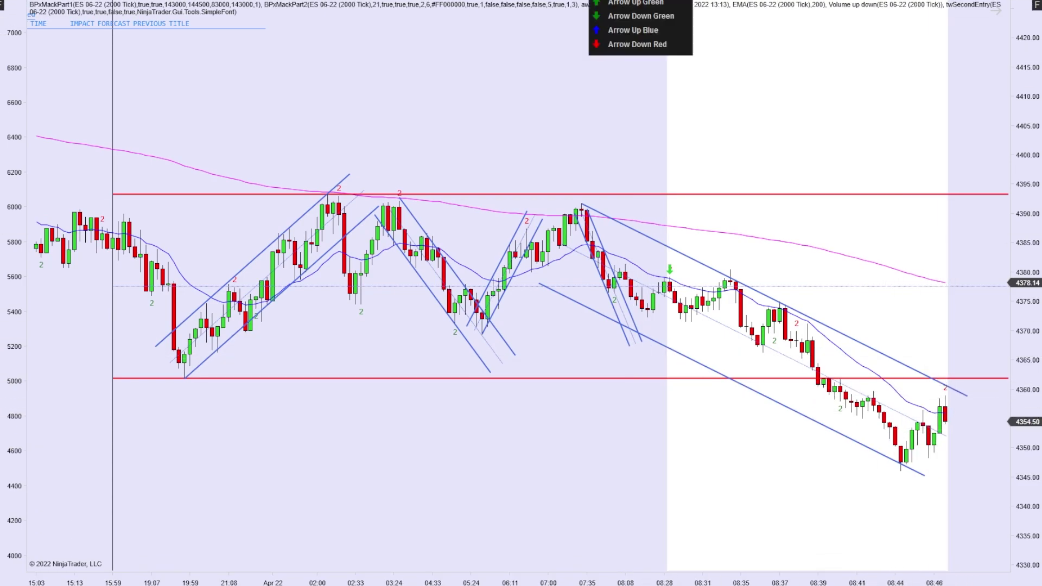
click(617, 45)
click(945, 386)
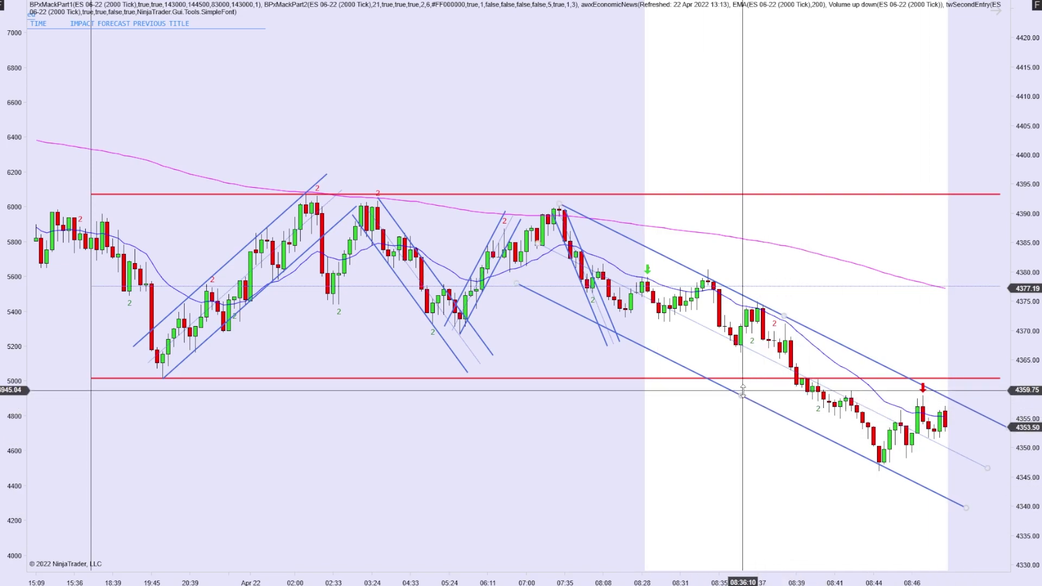
Move the descending channel's lower line back up to the earlier swing lows and replace the 08:47 red arrow with a green down arrow.
drag(743, 396, 755, 376)
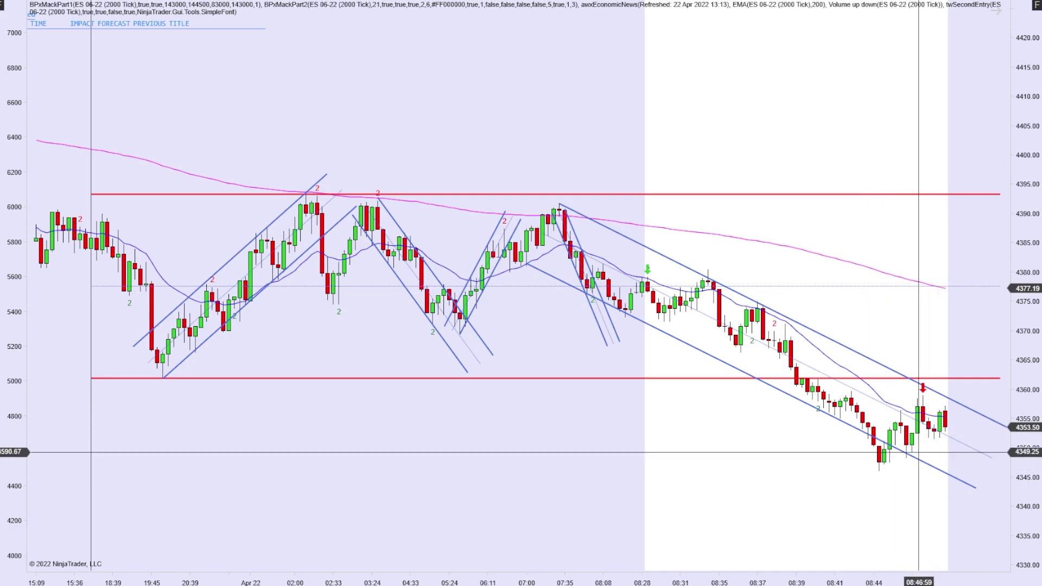
right_click(922, 391)
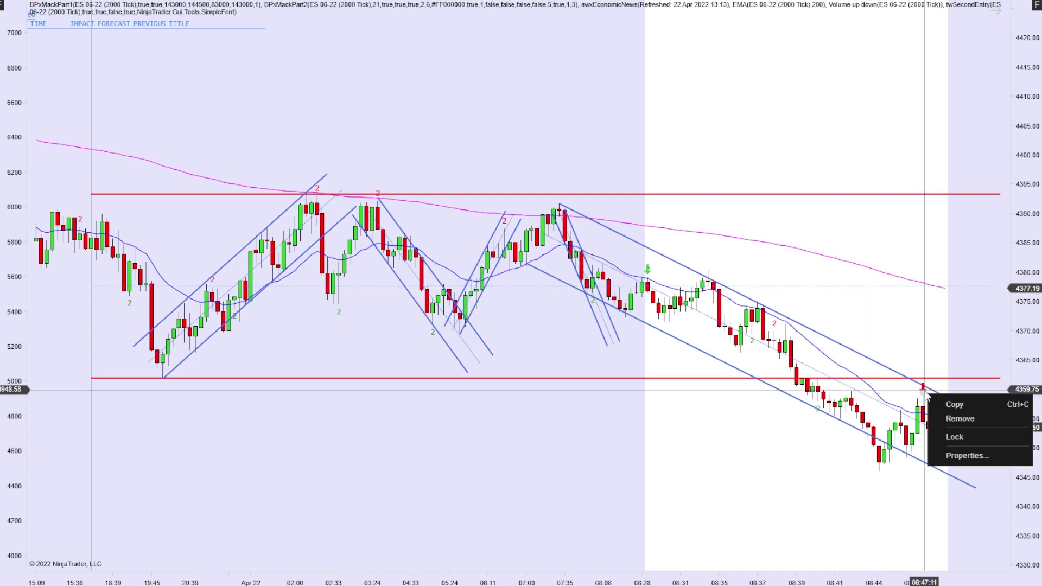
click(955, 418)
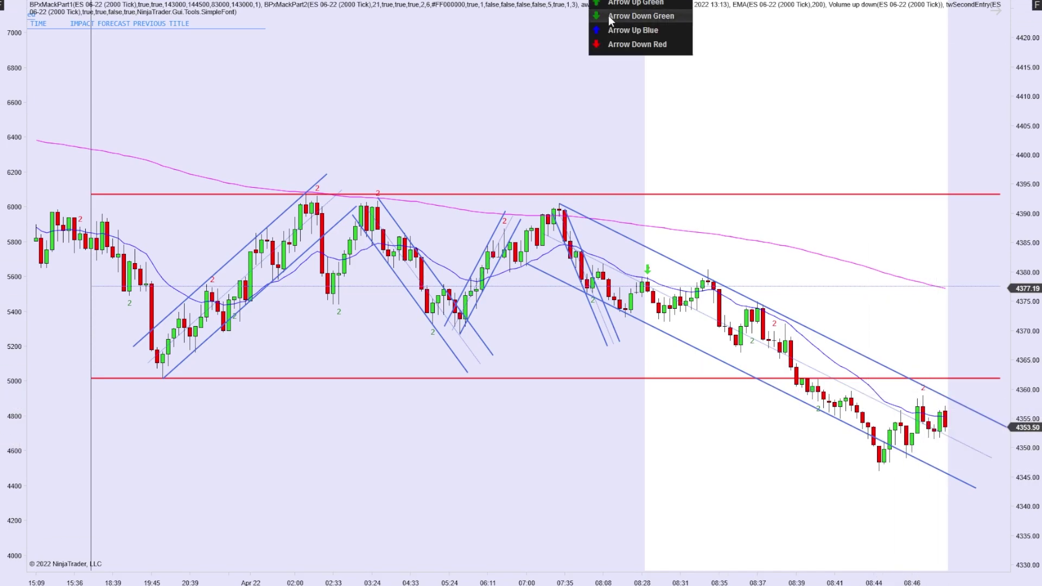
click(610, 16)
click(923, 392)
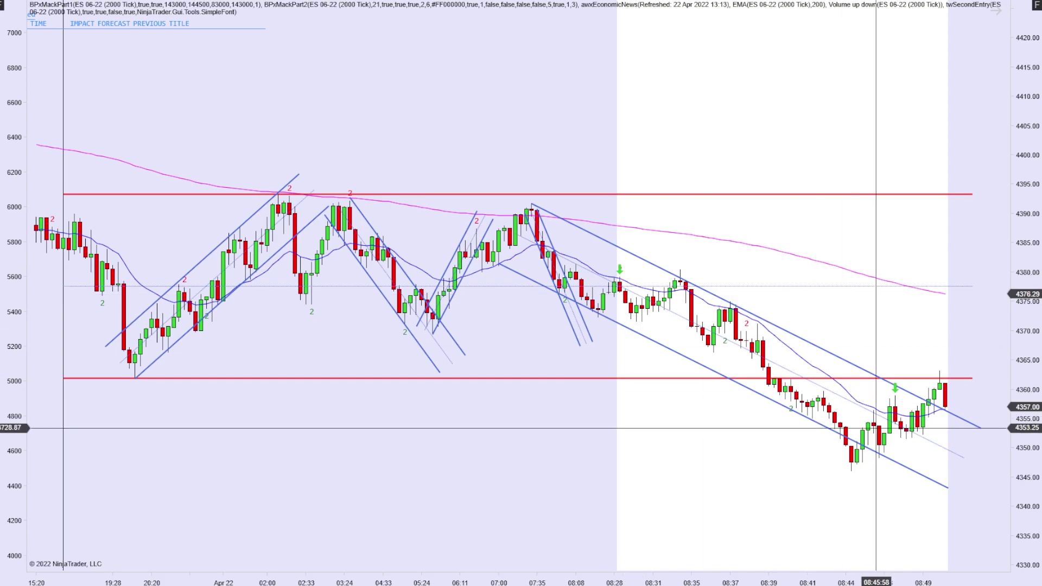
Try the descending channel's lower line at the 08:44 low, and return it to the earlier swing lows.
click(808, 427)
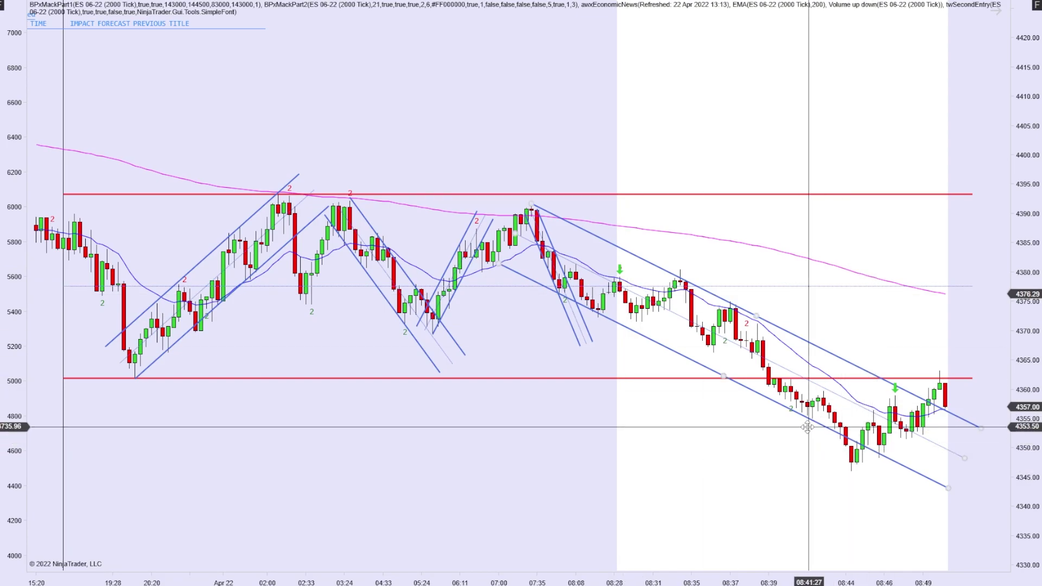
drag(807, 427, 808, 449)
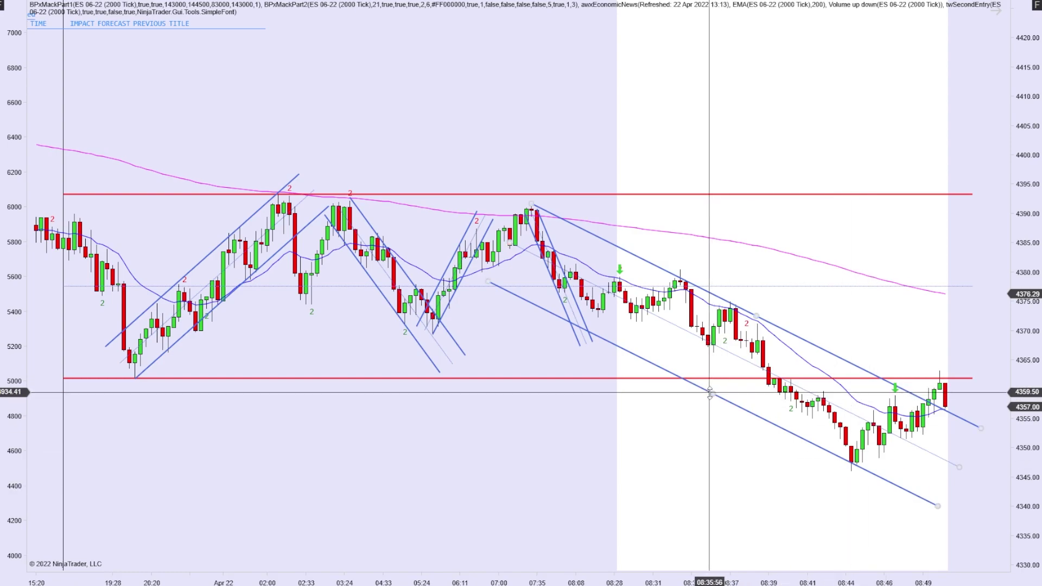
drag(719, 383, 723, 376)
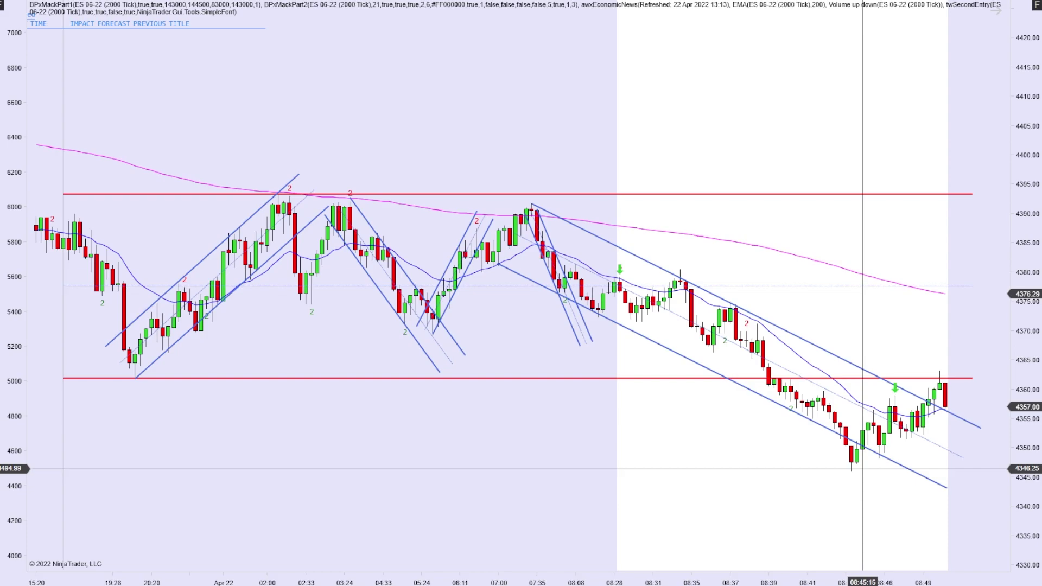
scroll(854, 459, up, 1)
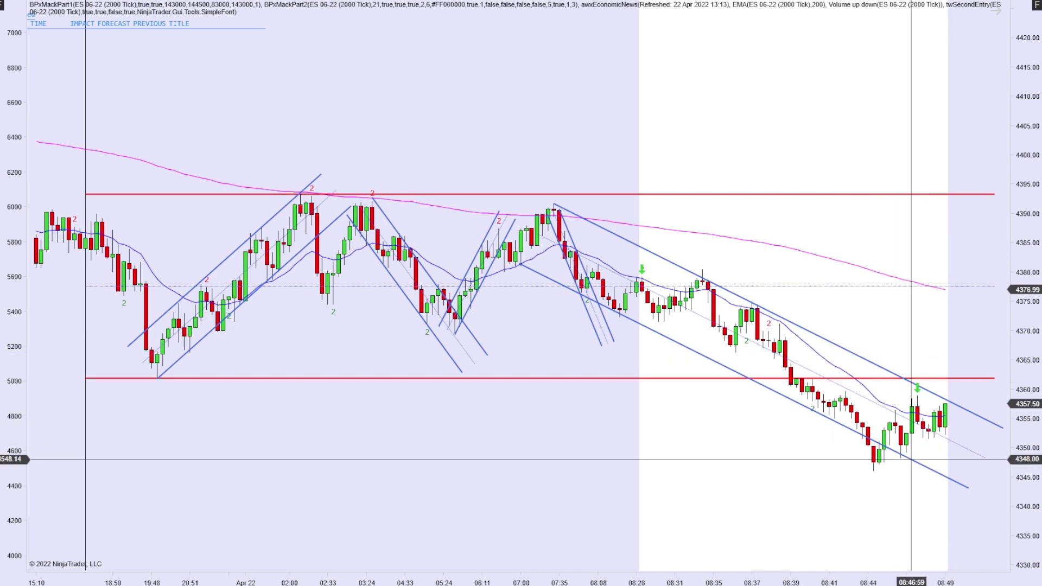
scroll(907, 434, up, 1)
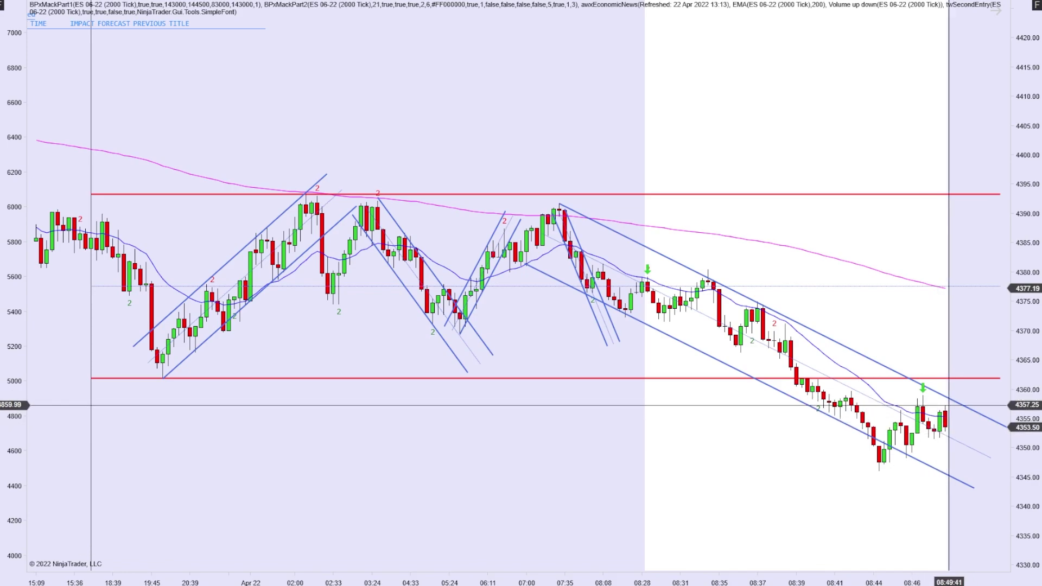
scroll(943, 413, down, 1)
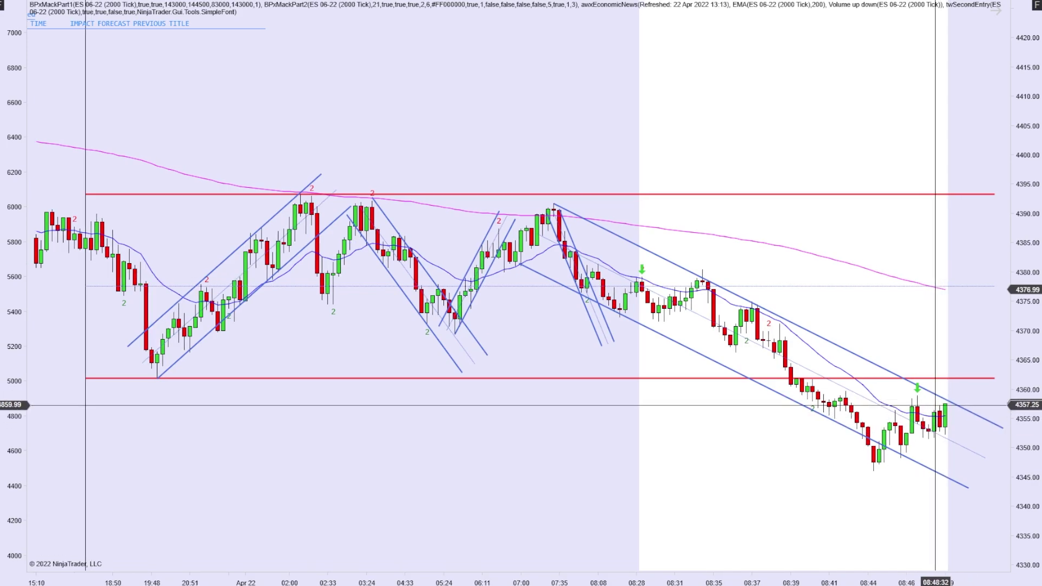
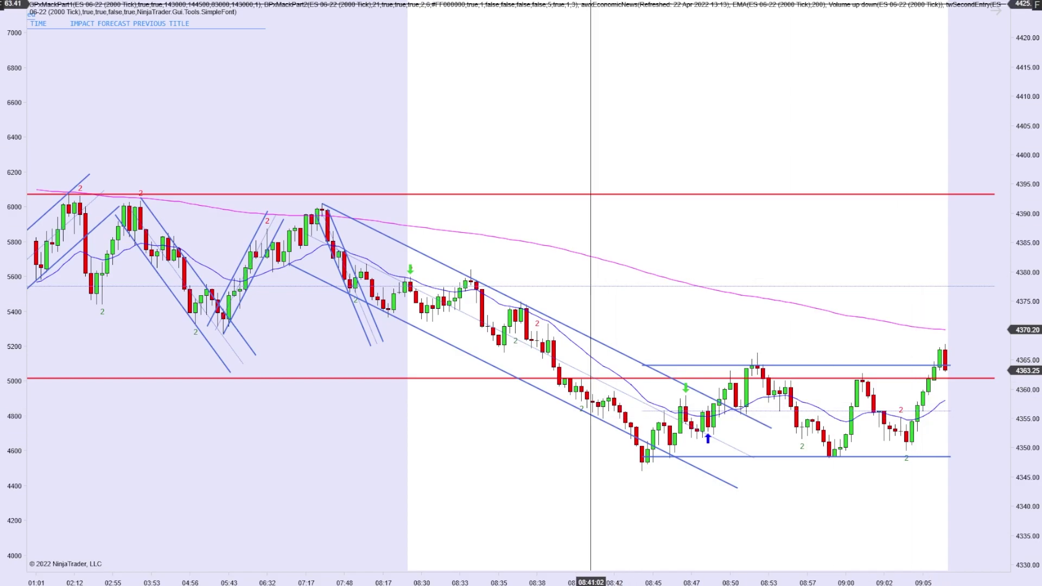
Draw a steep ascending trend channel from the swing low just after 09:04 along the rally to the 200 EMA.
click(907, 442)
click(947, 321)
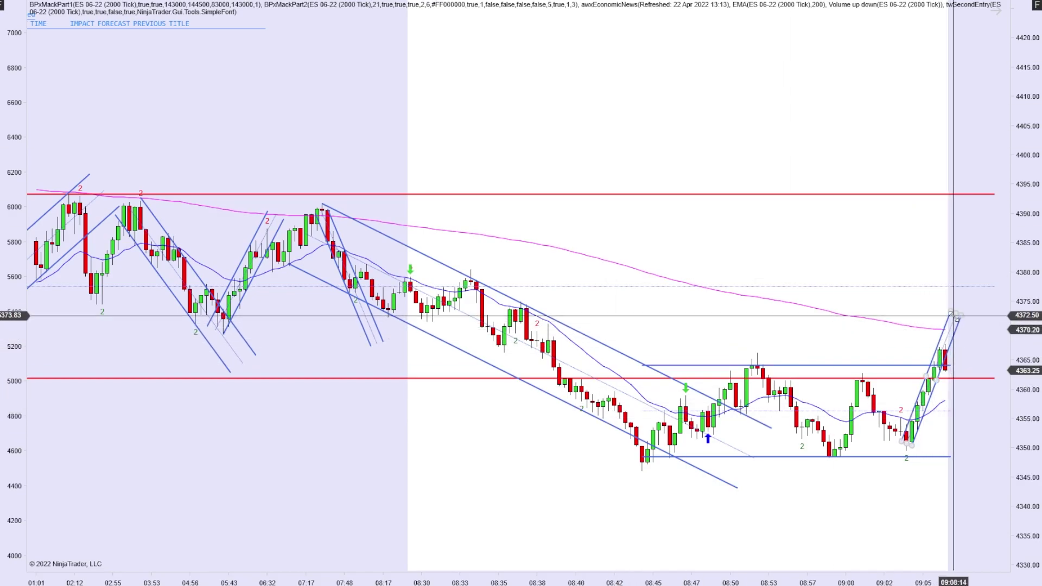
click(948, 334)
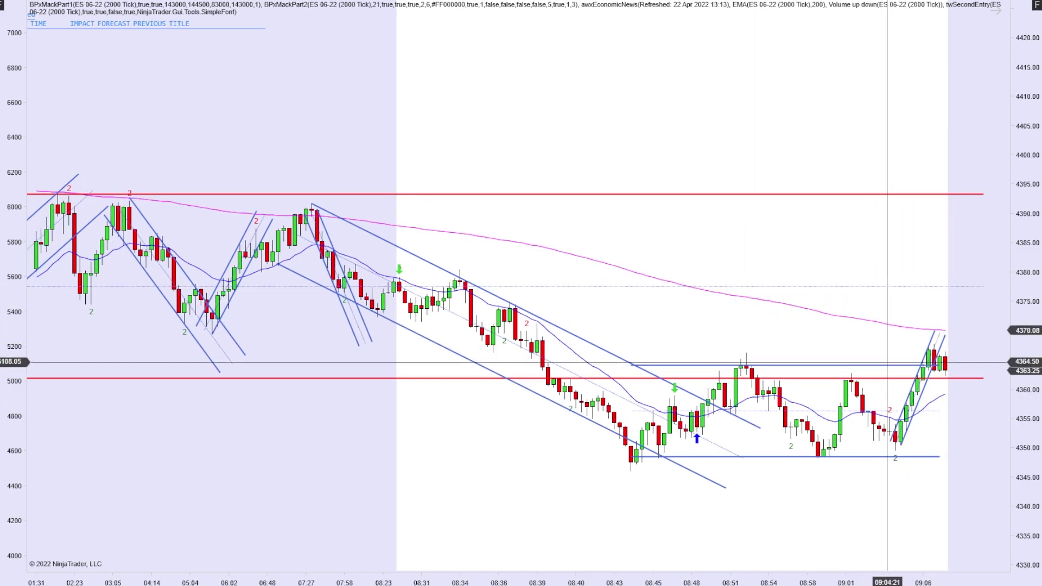
Raise the blue sideways range's upper line to the 08:52 high and rescale the chart's price axis.
drag(941, 366, 970, 353)
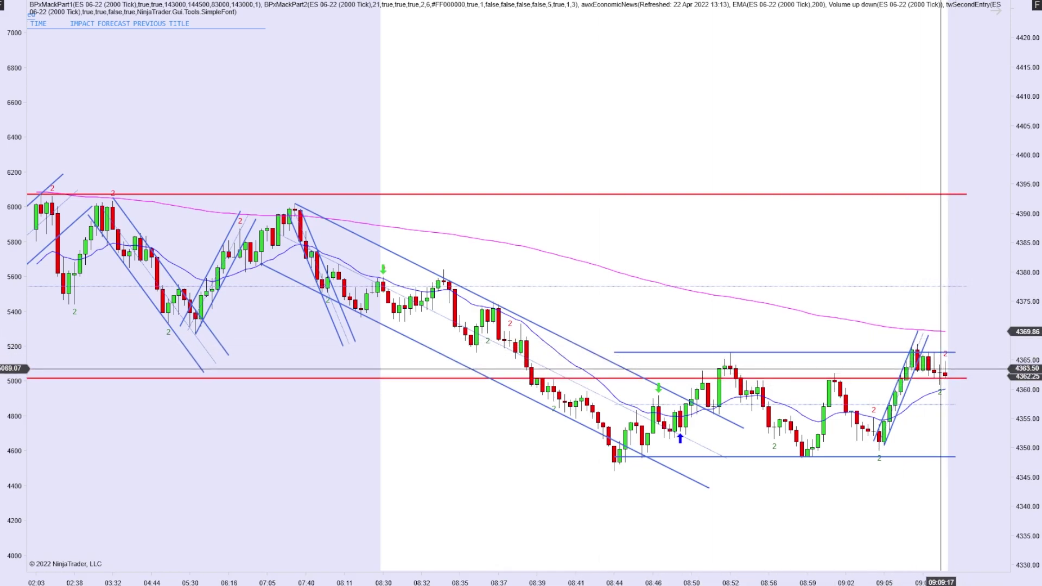
drag(935, 373, 1026, 336)
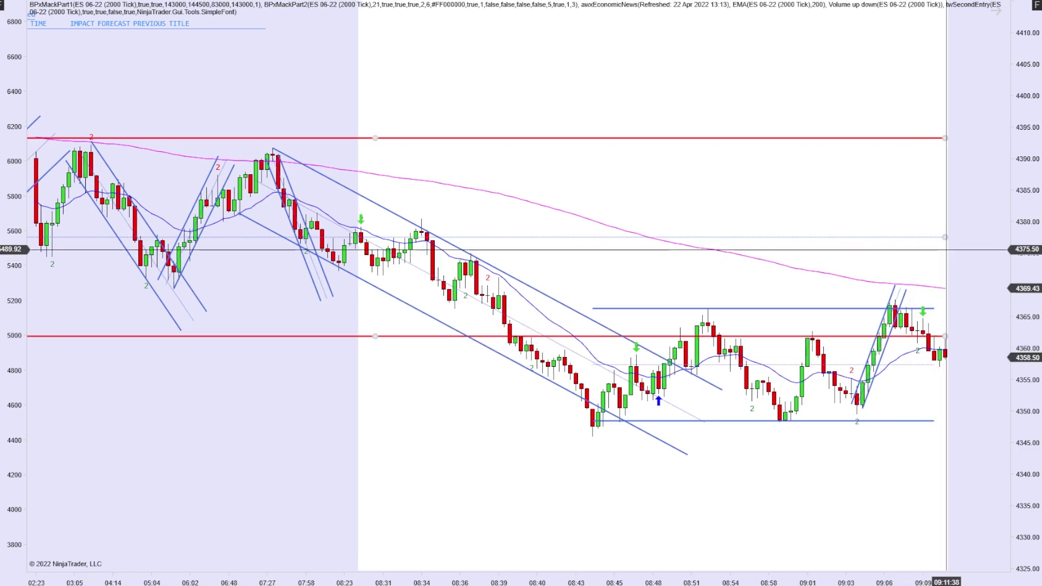
drag(885, 582, 953, 348)
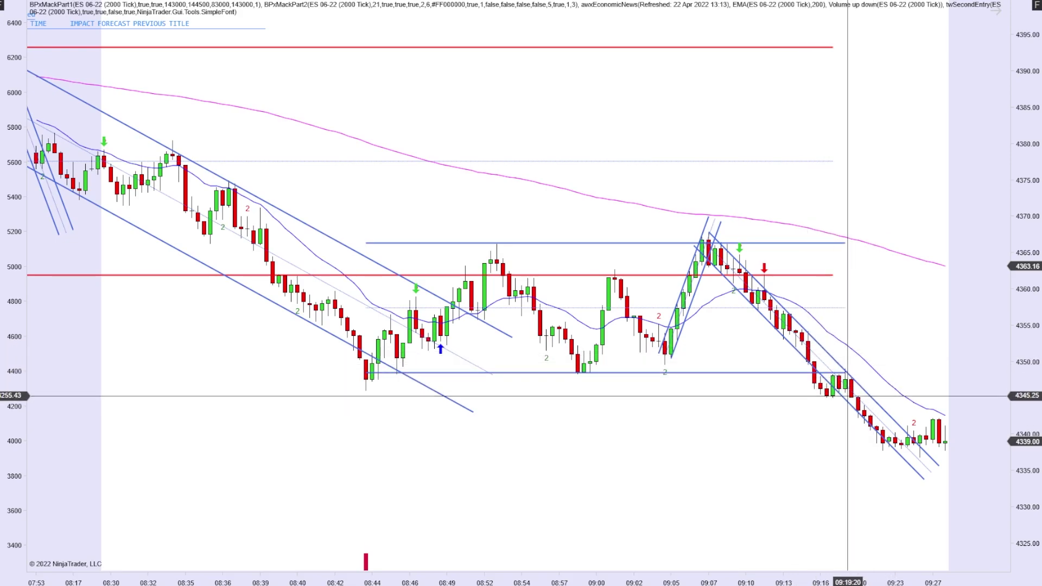
Widen the descending channel from the 09:07 high so its lower line meets the 09:16 low, and reload the chart.
click(816, 405)
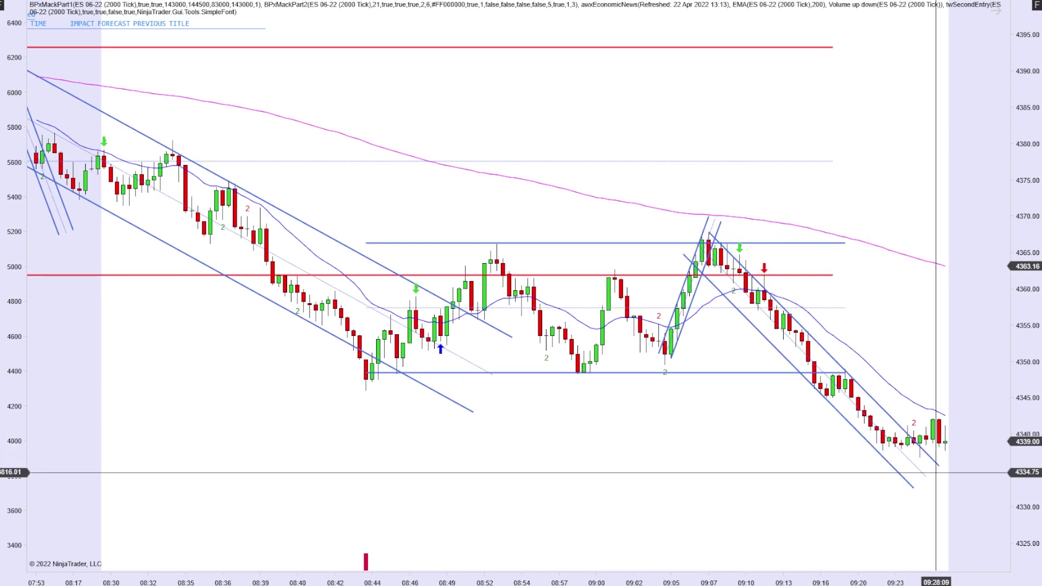
key(F5)
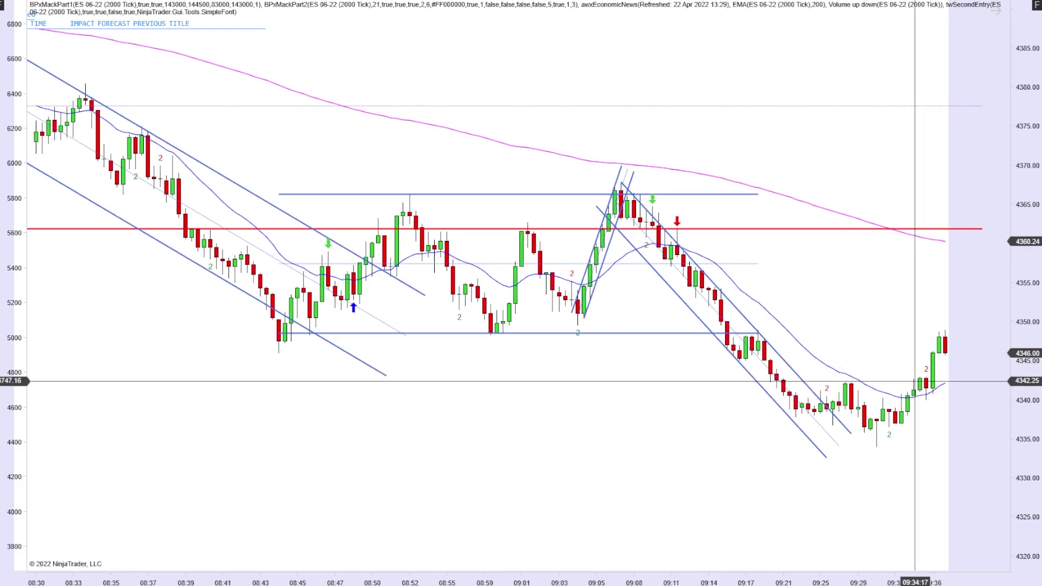
Extend the blue sideways range's lines rightward past the latest bars.
drag(758, 264, 963, 264)
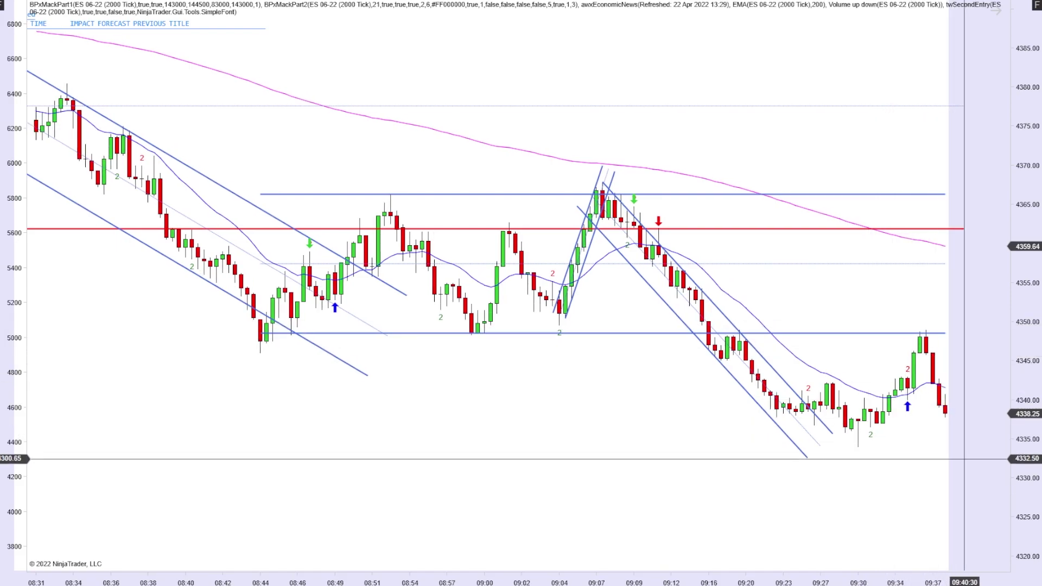
Draw a descending trend channel from the 09:37 swing high along the sell-off to just below the 09:42 low.
click(870, 333)
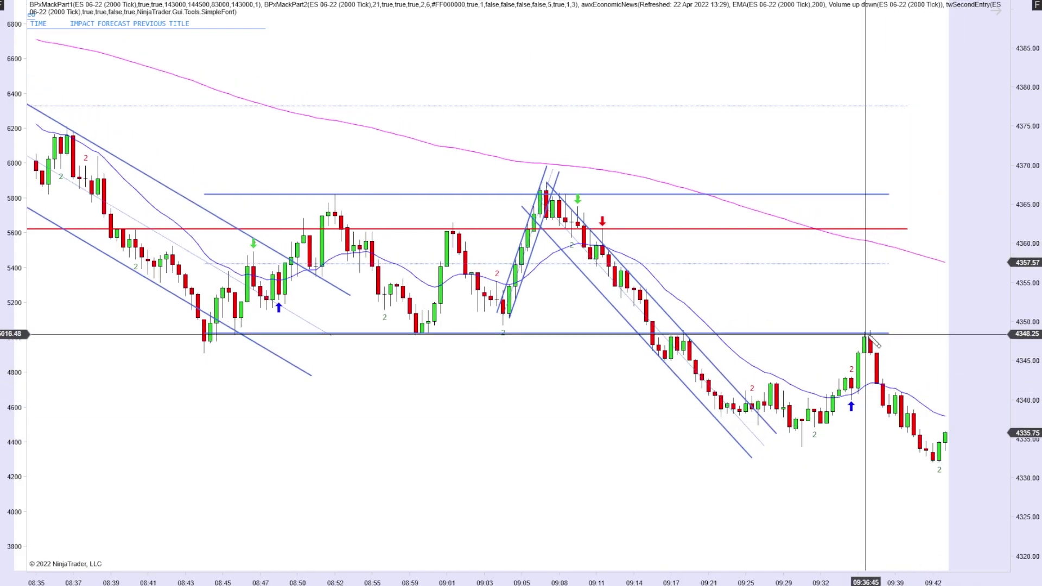
click(948, 479)
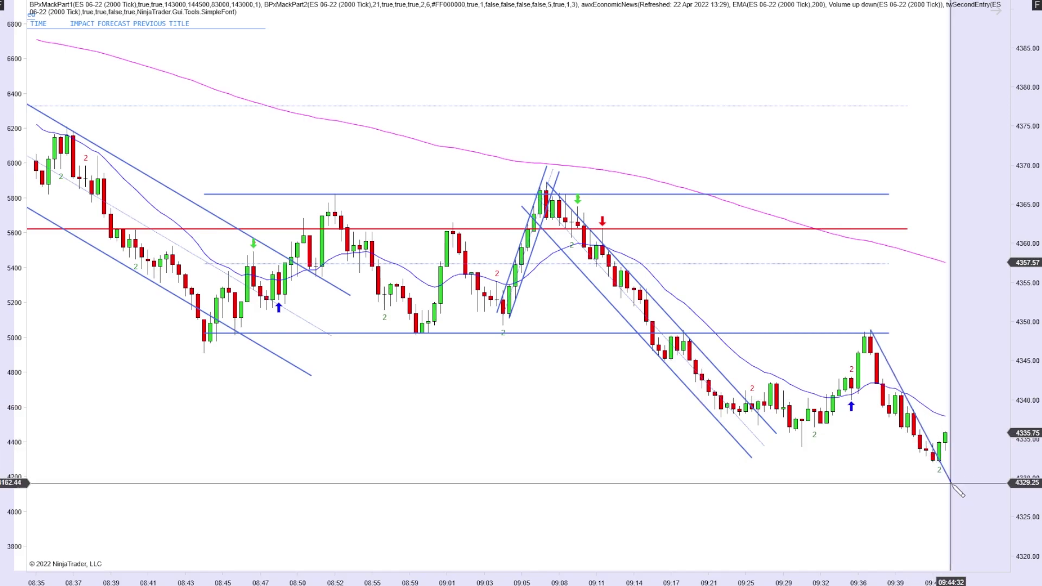
click(927, 491)
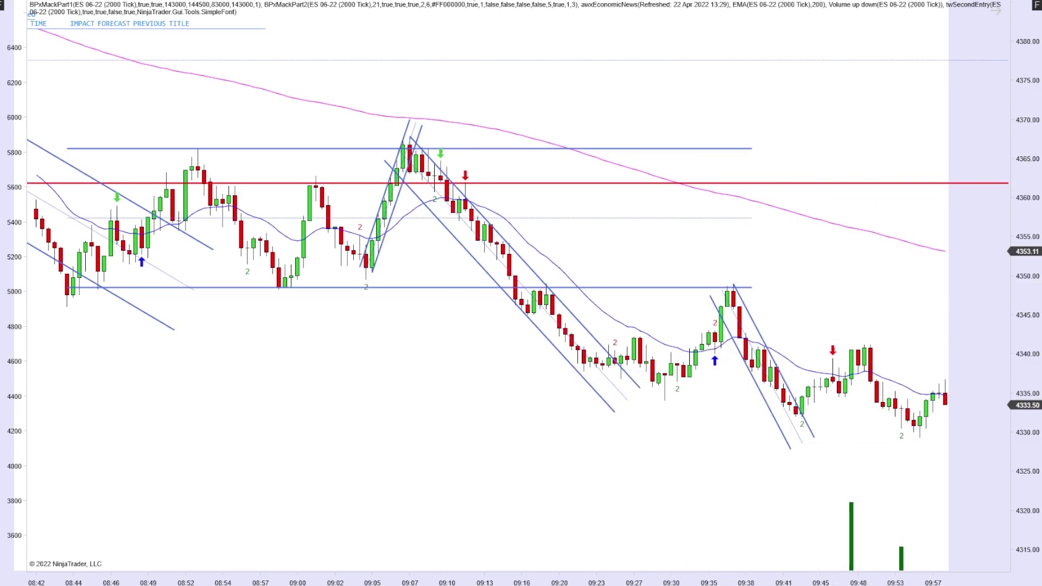
Draw a sideways range from about 09:24 to 10:02 with its upper line near 4346, and lower its bottom line to about 4331.
click(602, 417)
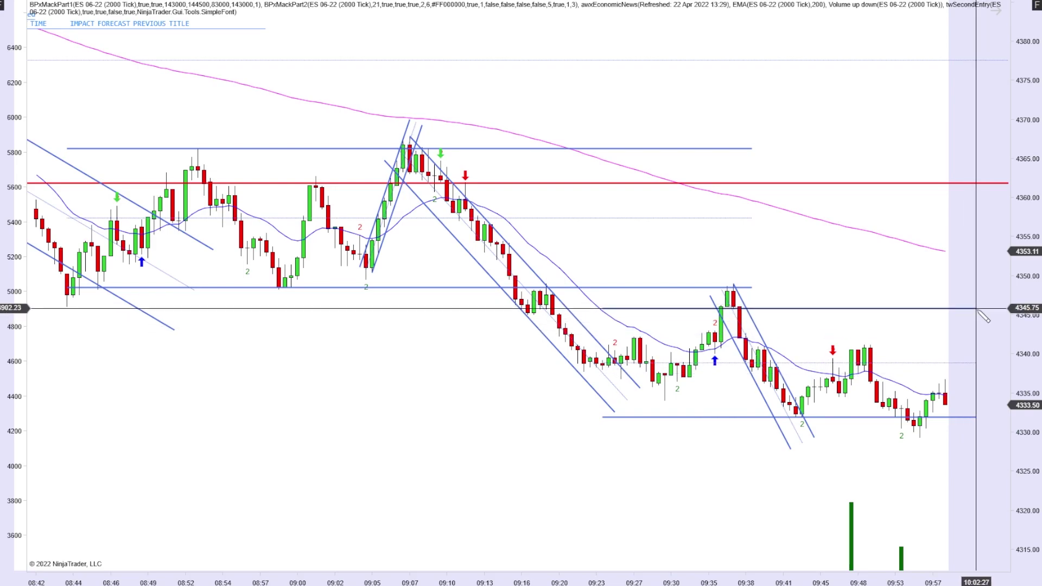
click(977, 306)
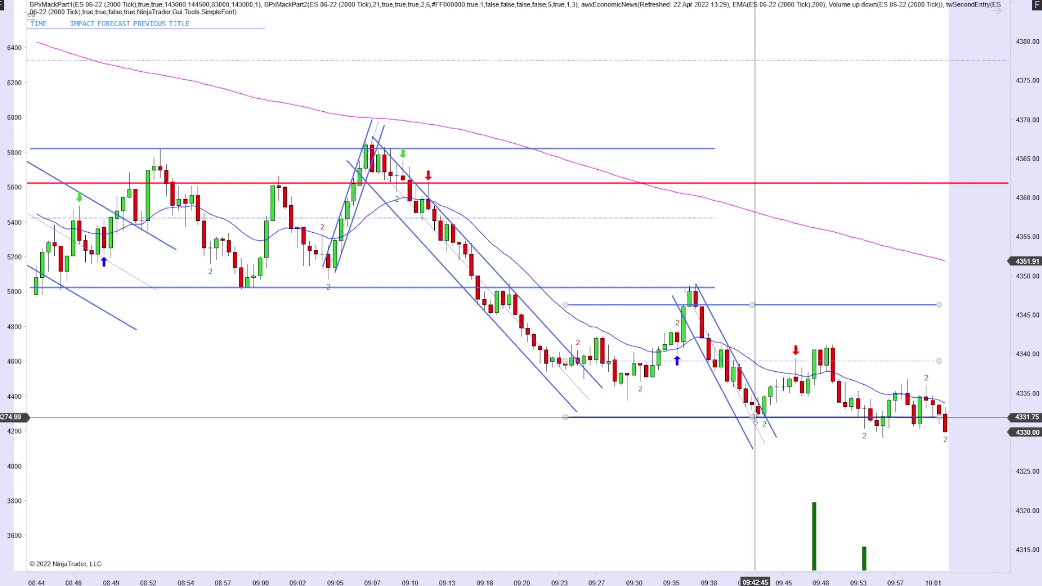
drag(896, 417, 896, 429)
click(933, 429)
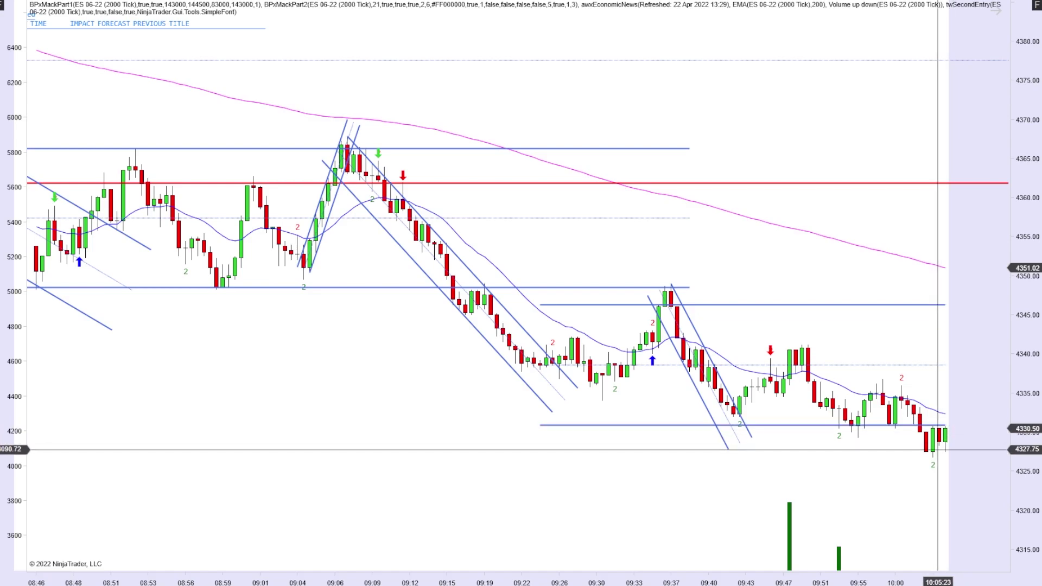
Step through the bars from 10:04 to 10:16 and extend the new sideways range's lines rightward past them.
scroll(951, 434, up, 2)
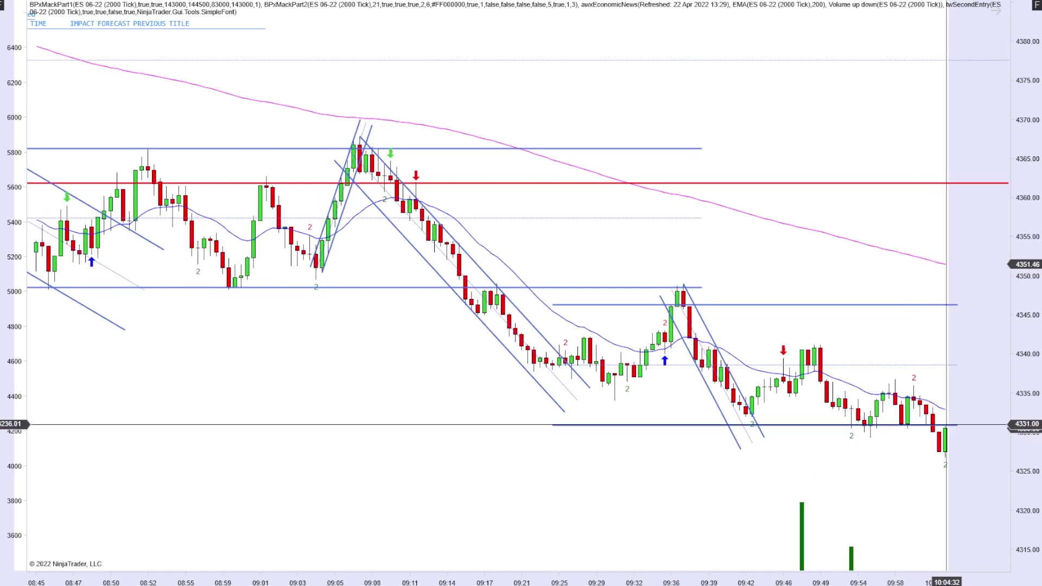
scroll(946, 423, down, 2)
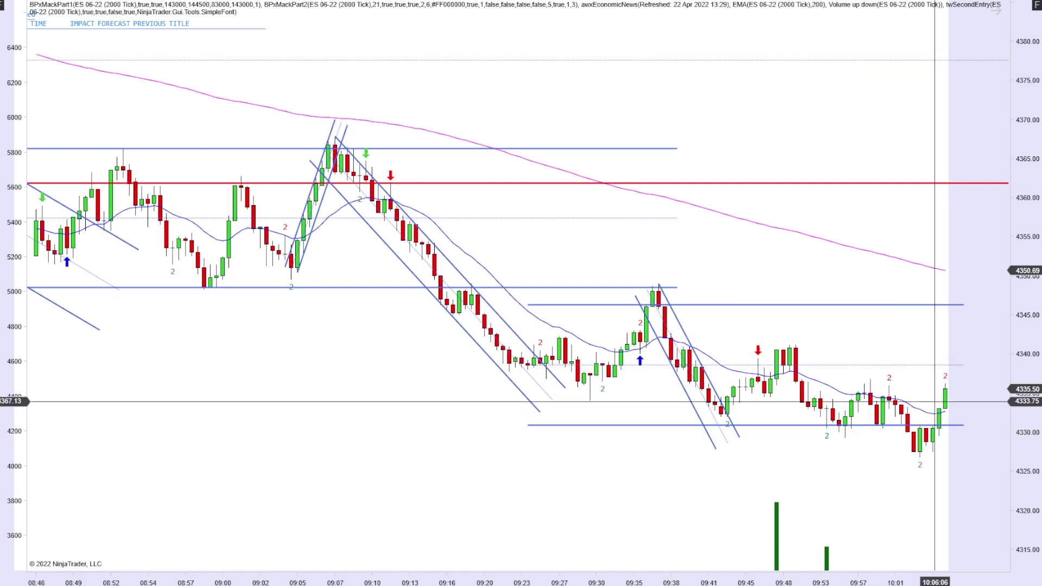
scroll(957, 425, down, 2)
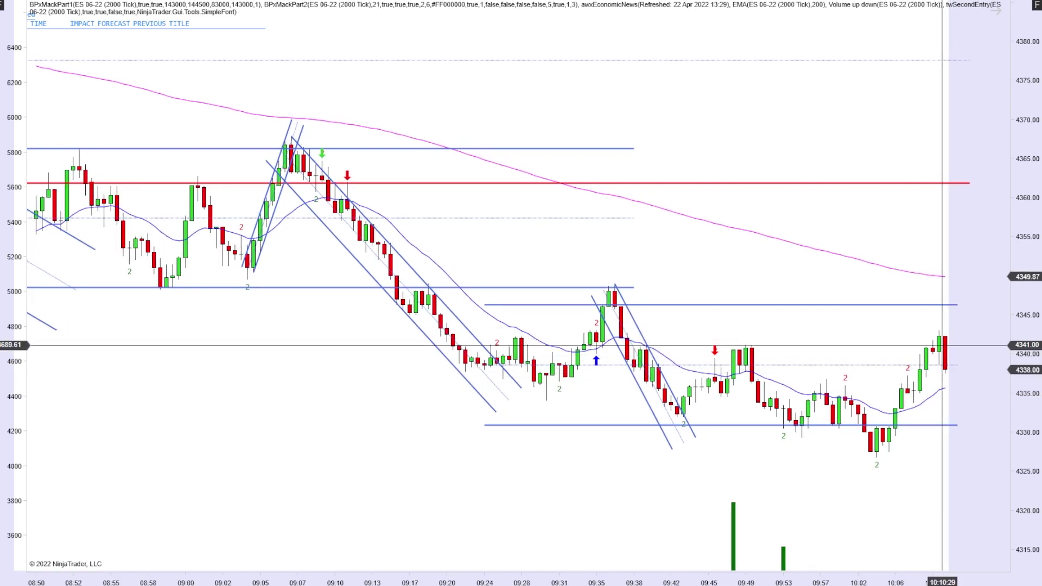
drag(884, 382, 919, 393)
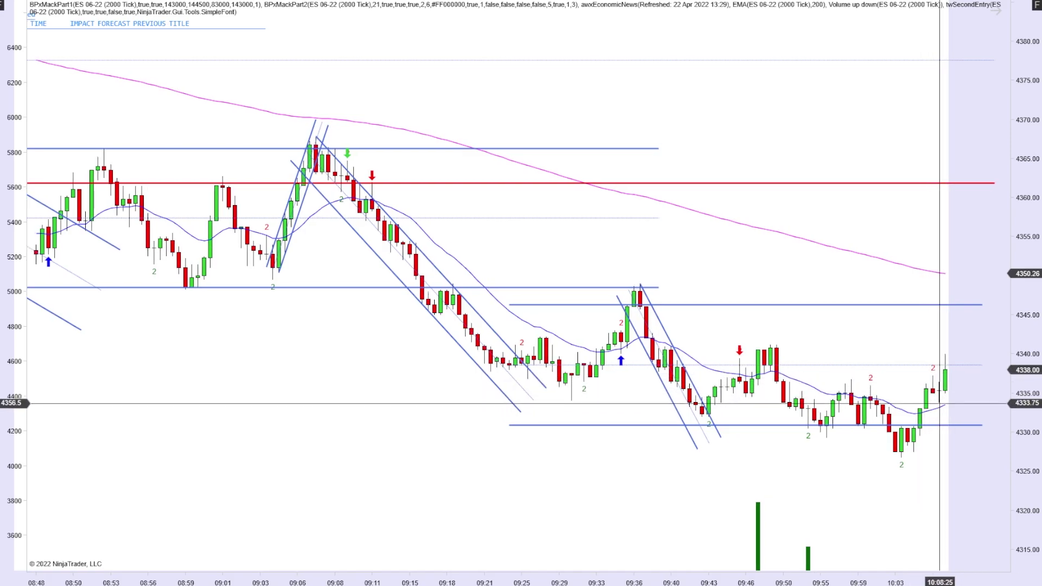
scroll(948, 383, up, 2)
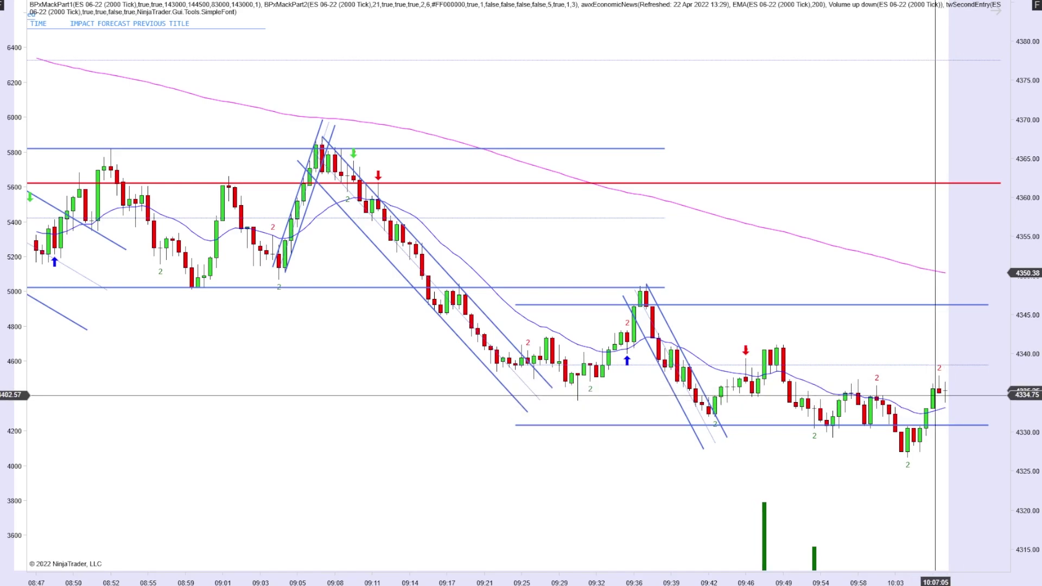
scroll(937, 393, down, 8)
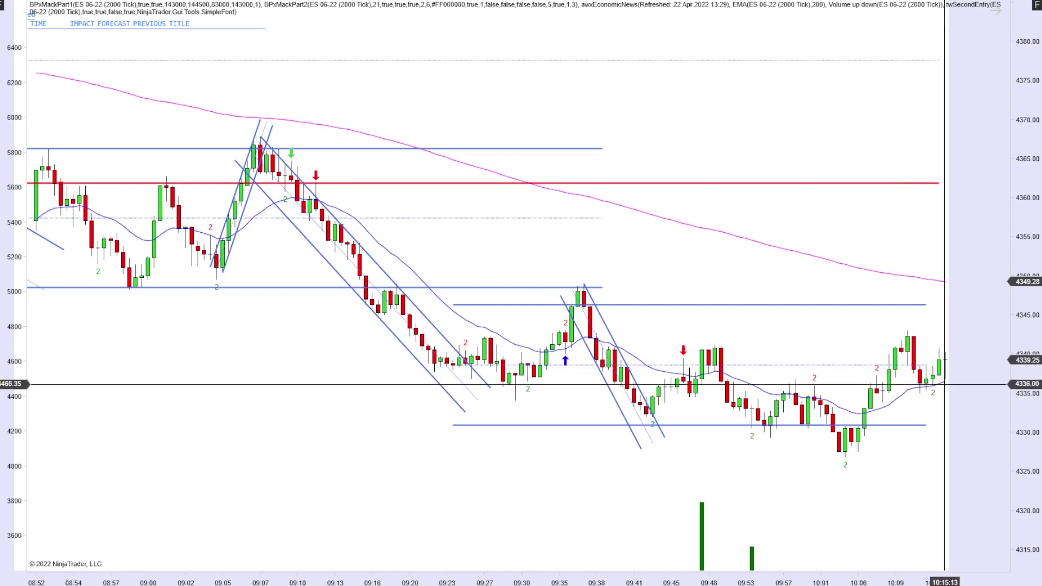
click(909, 367)
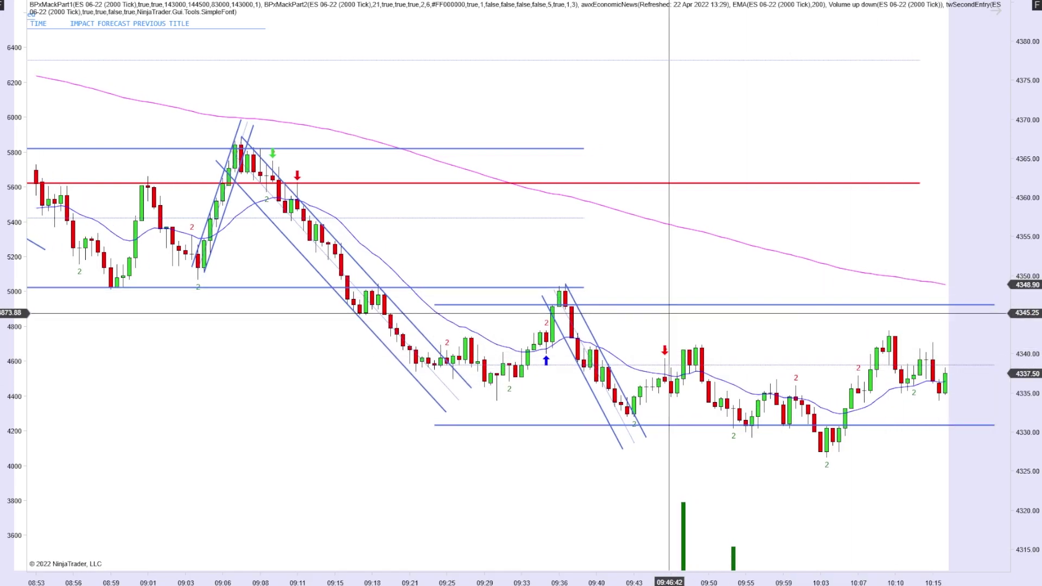
click(712, 362)
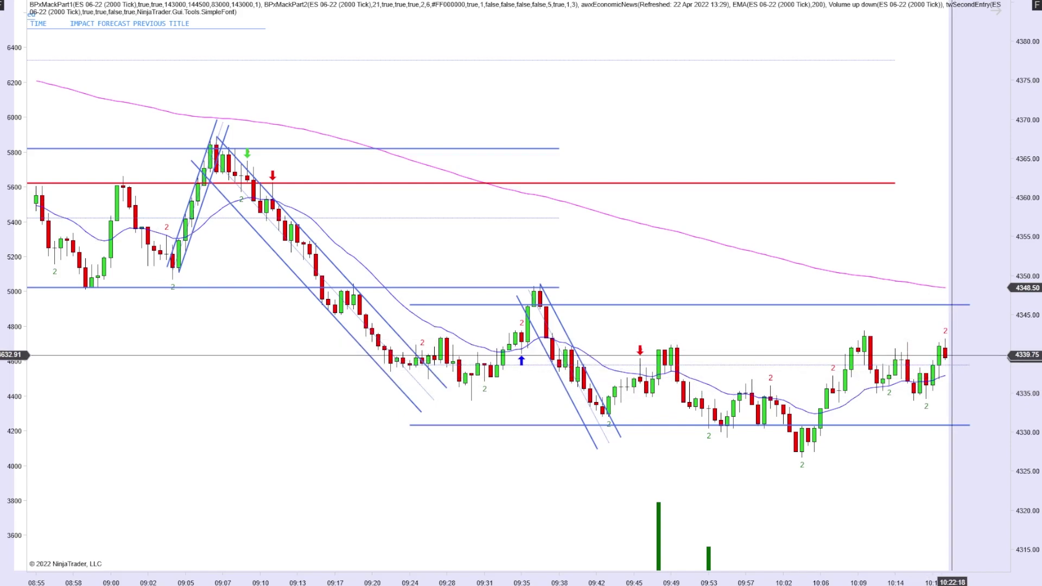
Mark the 10:20 second-entry short with a green down arrow and lower the sideways range's upper line to 4342.25 at the 10:10 high.
click(609, 3)
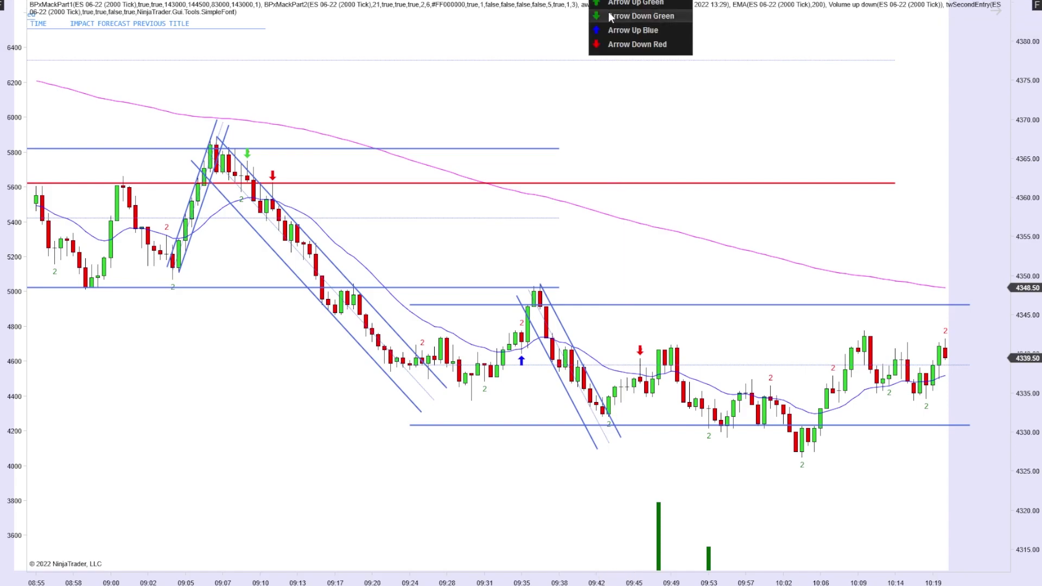
click(609, 16)
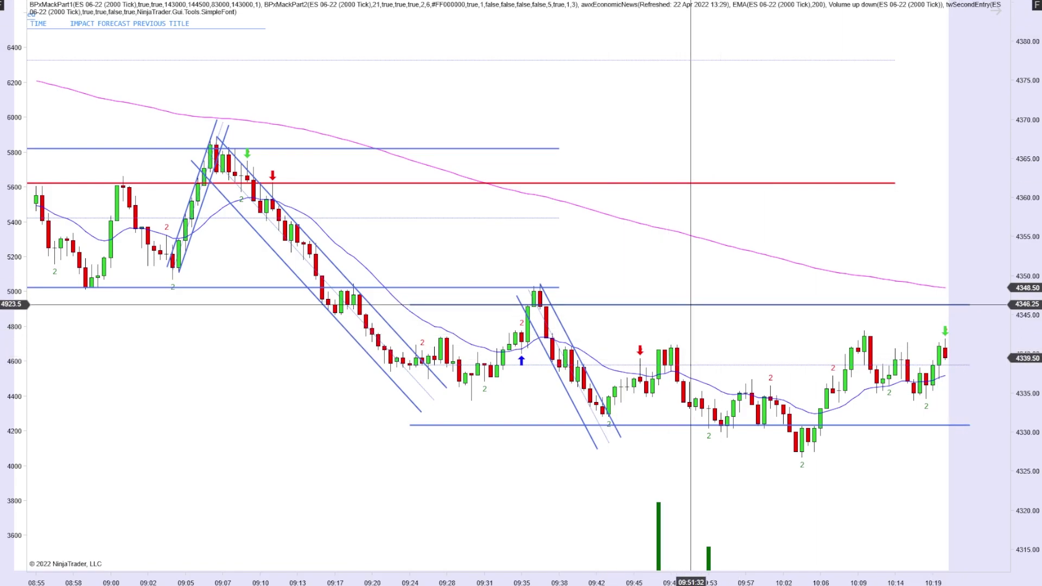
drag(691, 304, 692, 307)
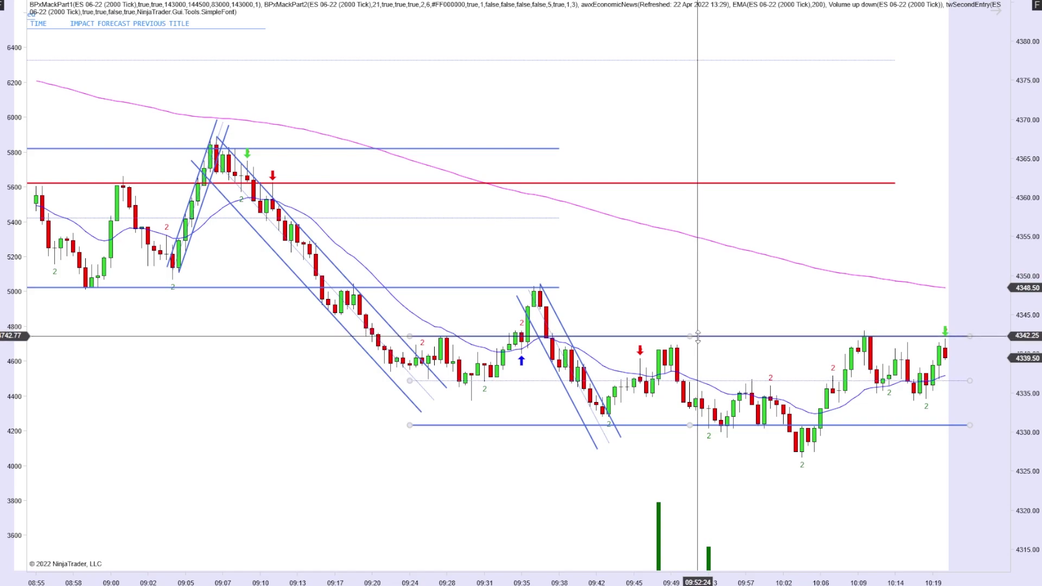
click(942, 330)
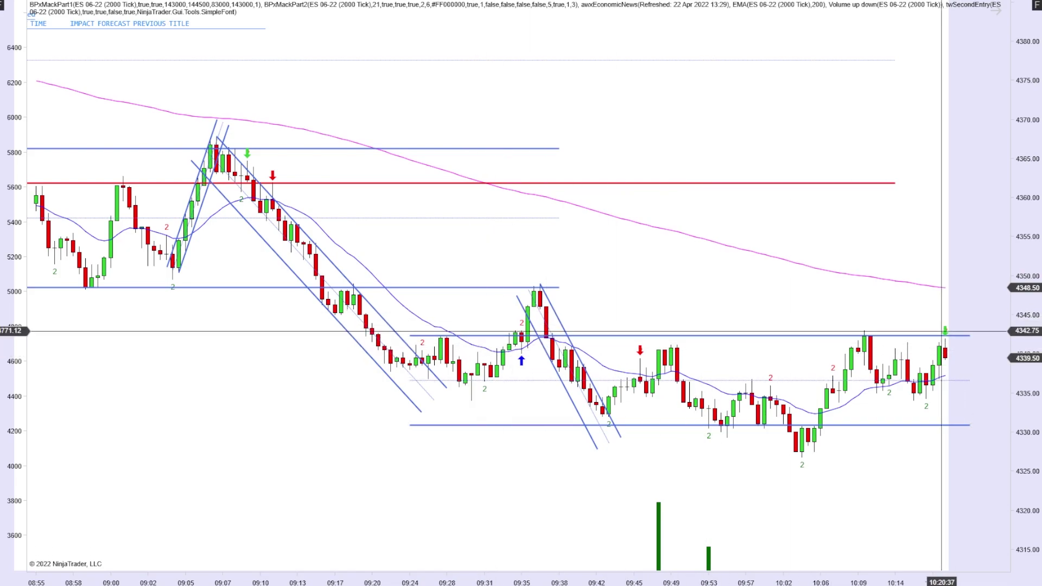
key(Escape)
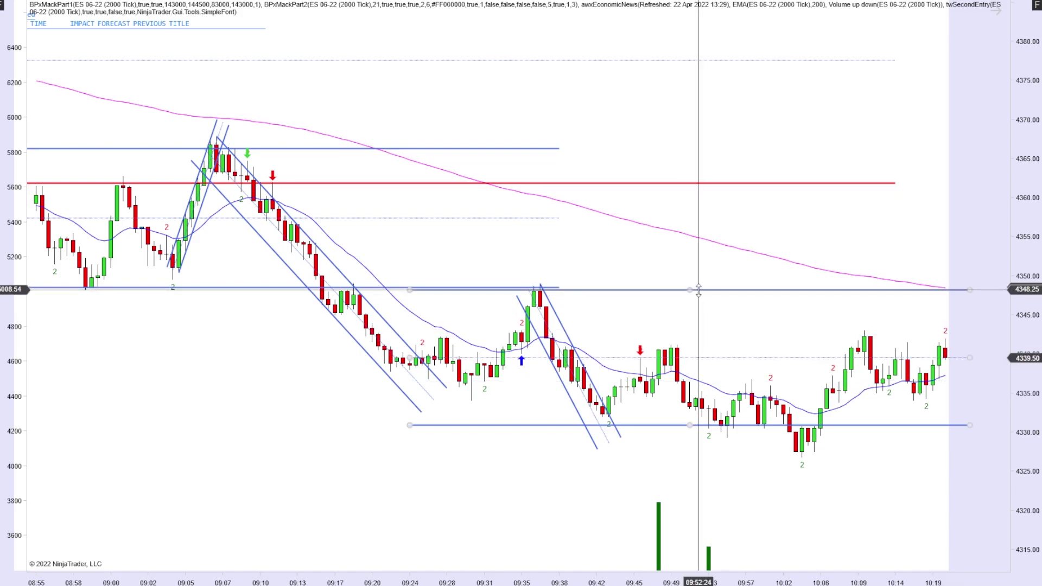
click(704, 335)
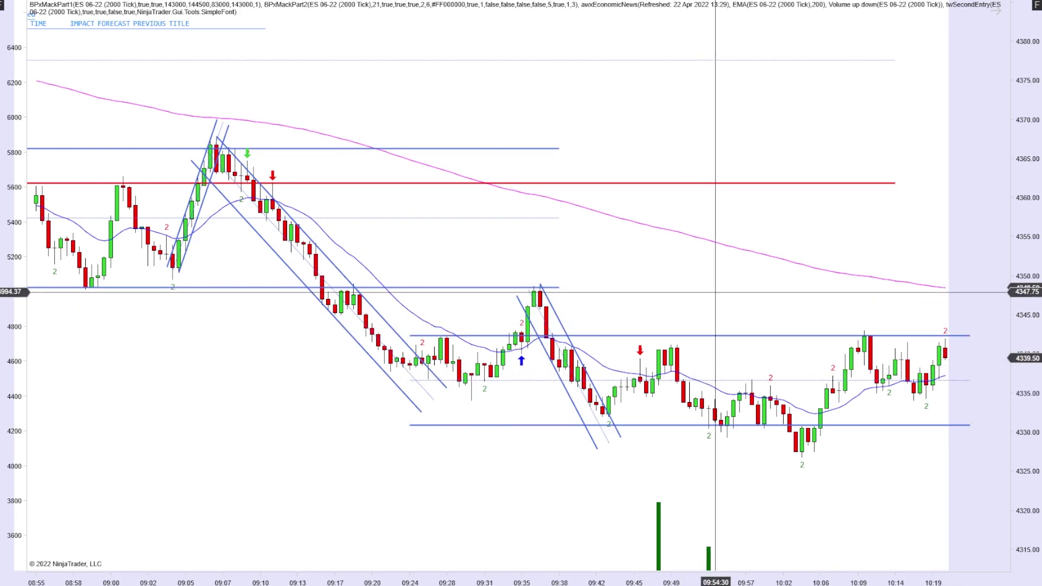
click(862, 337)
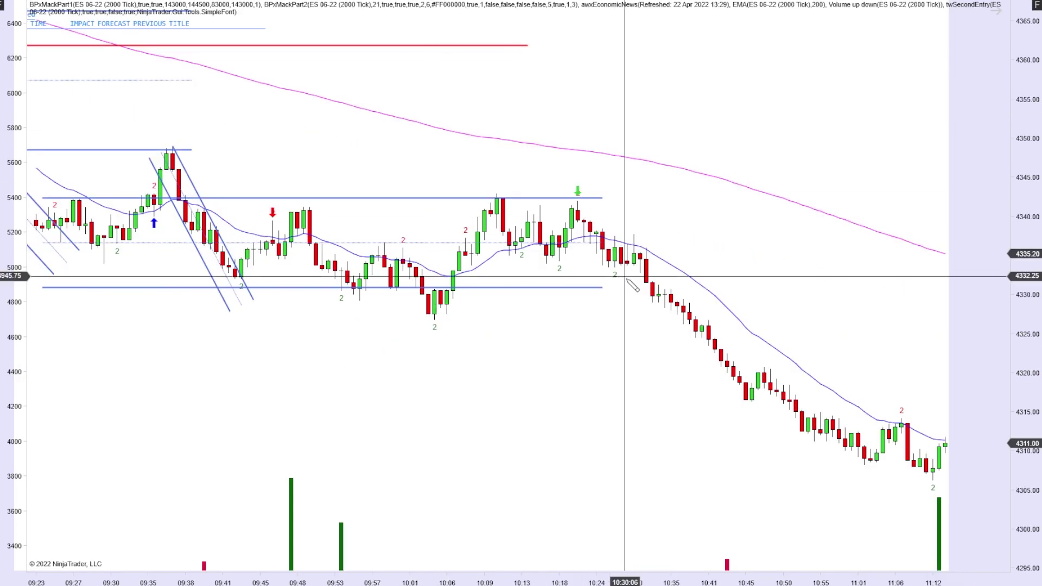
Draw a descending trend channel from the 10:20 high along the sell-off to the 11:11 low.
mouse_move(579, 202)
mouse_down()
mouse_move(838, 432)
mouse_move(925, 467)
mouse_up()
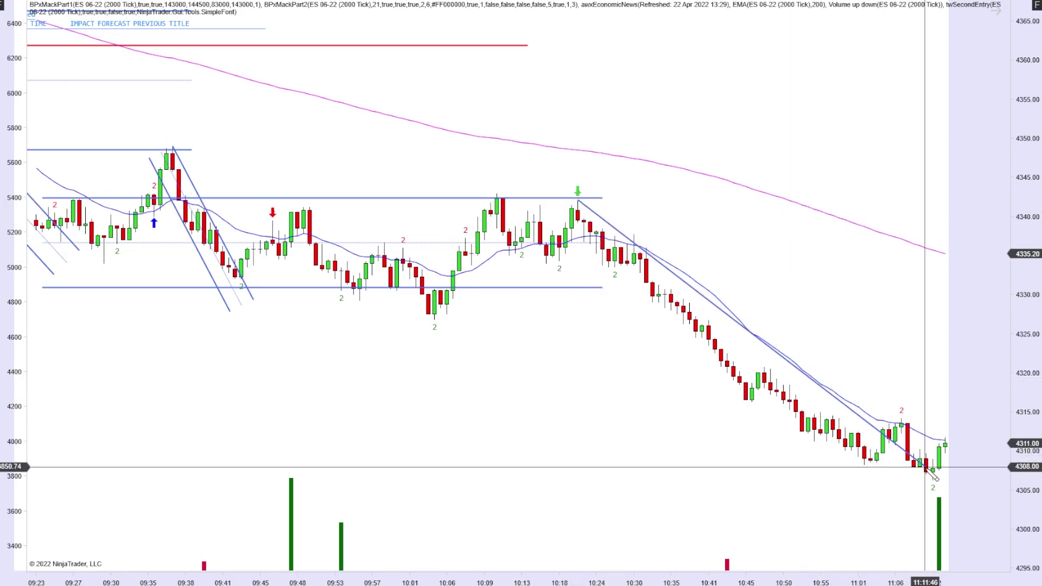
click(869, 503)
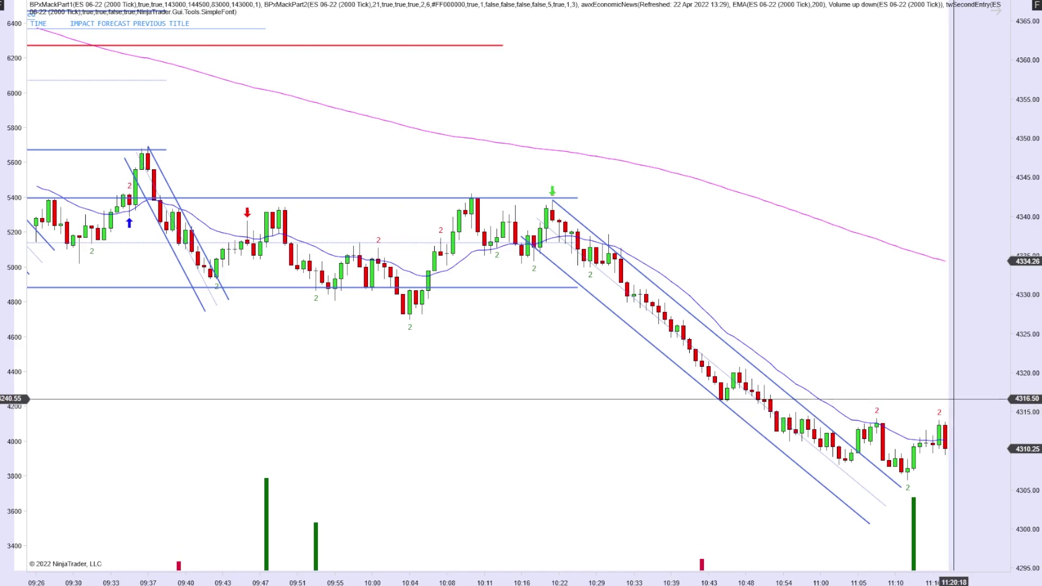
Place a green up arrow below the second-entry bar just after 11:17 and a blue up arrow below the pullback bar near 11:23.
drag(959, 432, 958, 365)
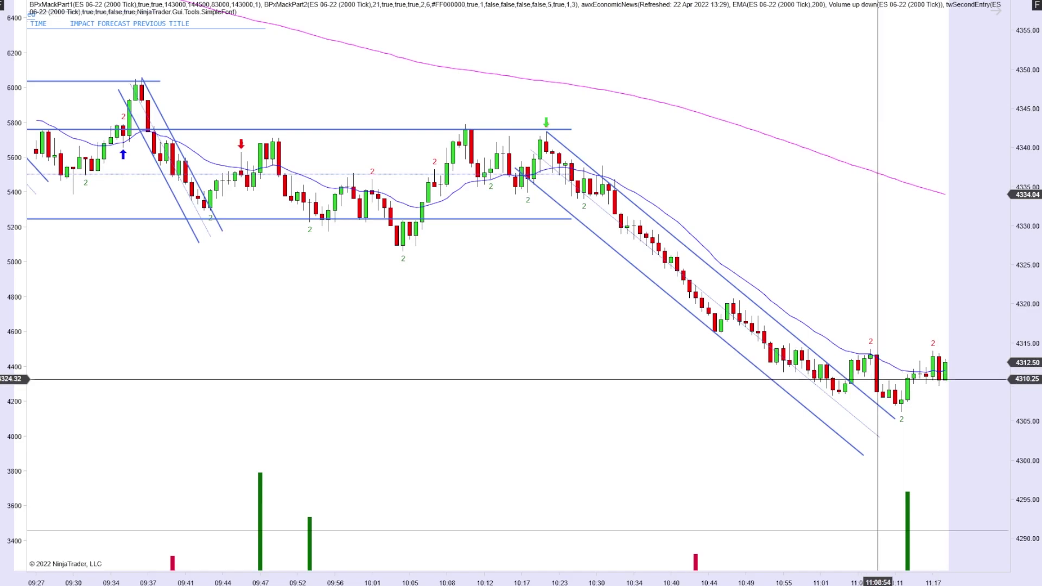
click(603, 5)
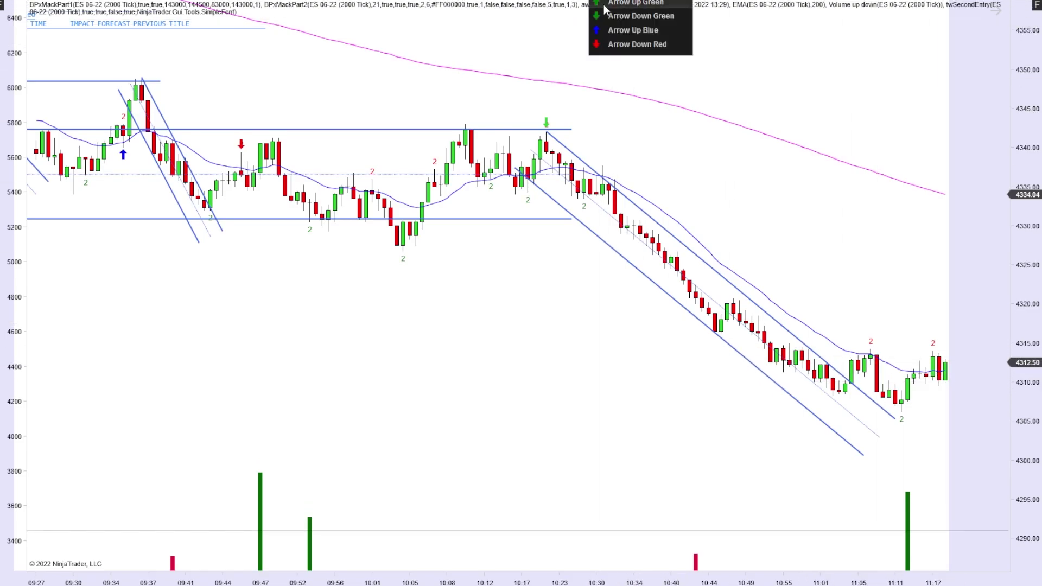
click(614, 6)
click(945, 386)
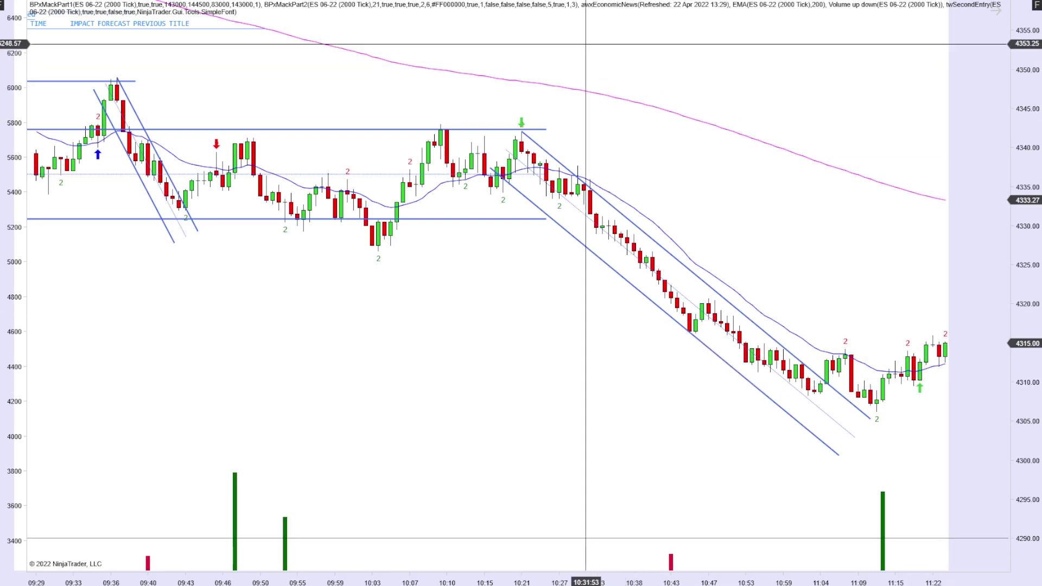
click(612, 30)
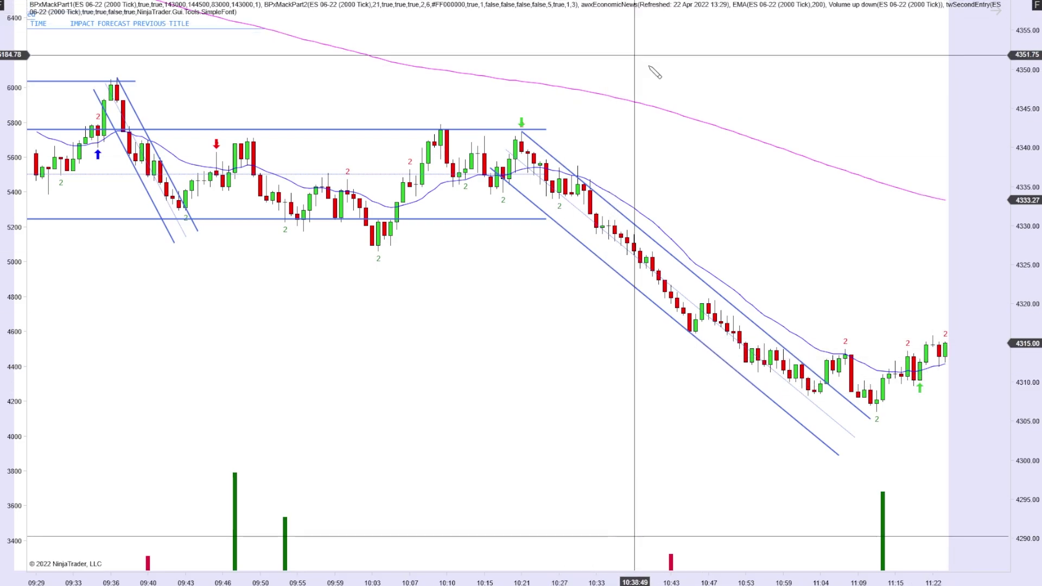
click(946, 354)
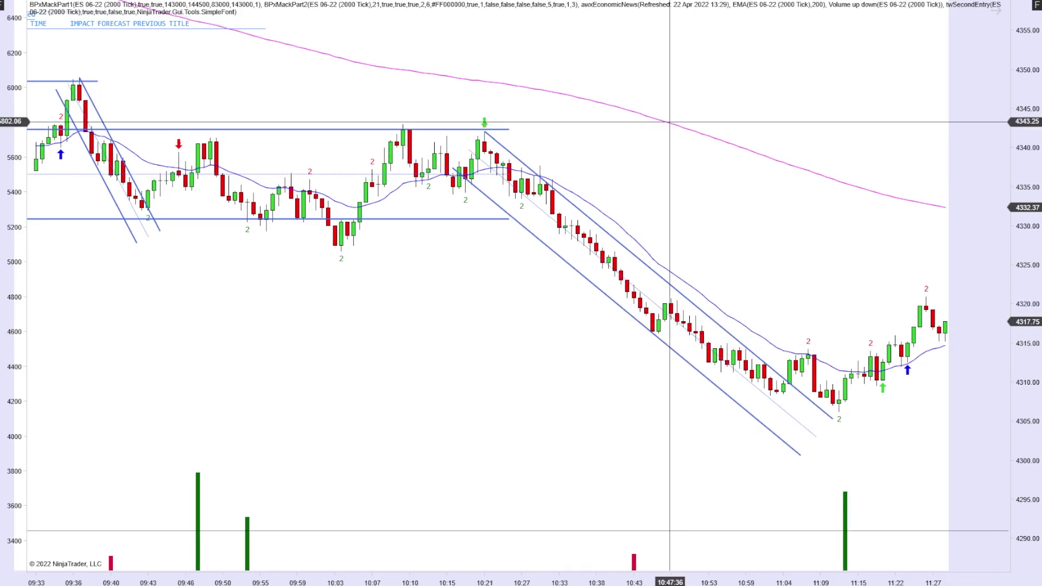
Draw an ascending trend channel from the swing low near 11:11 along the rally and extend it past the 11:38 high.
click(839, 411)
click(1002, 296)
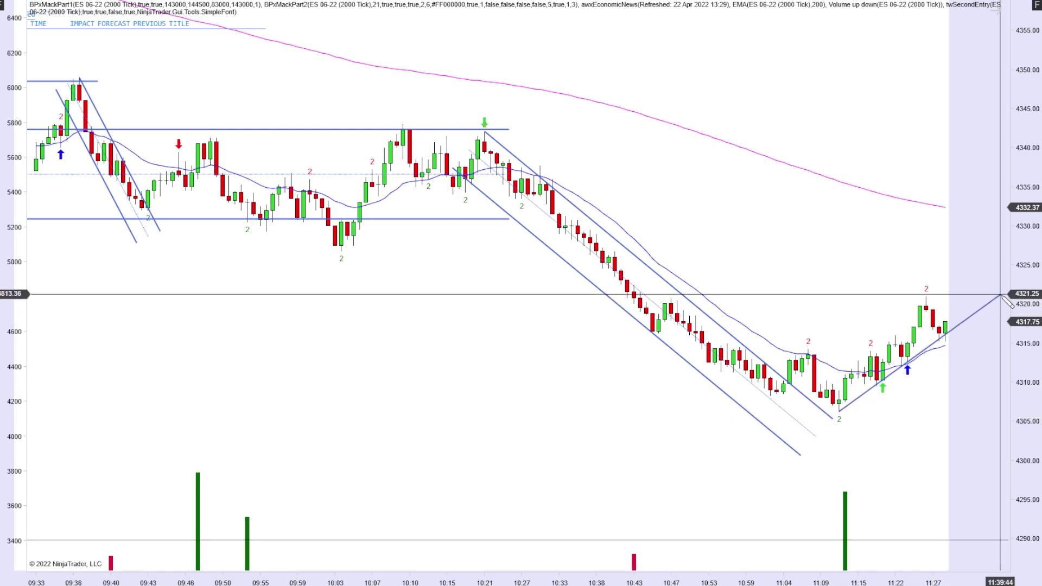
click(956, 278)
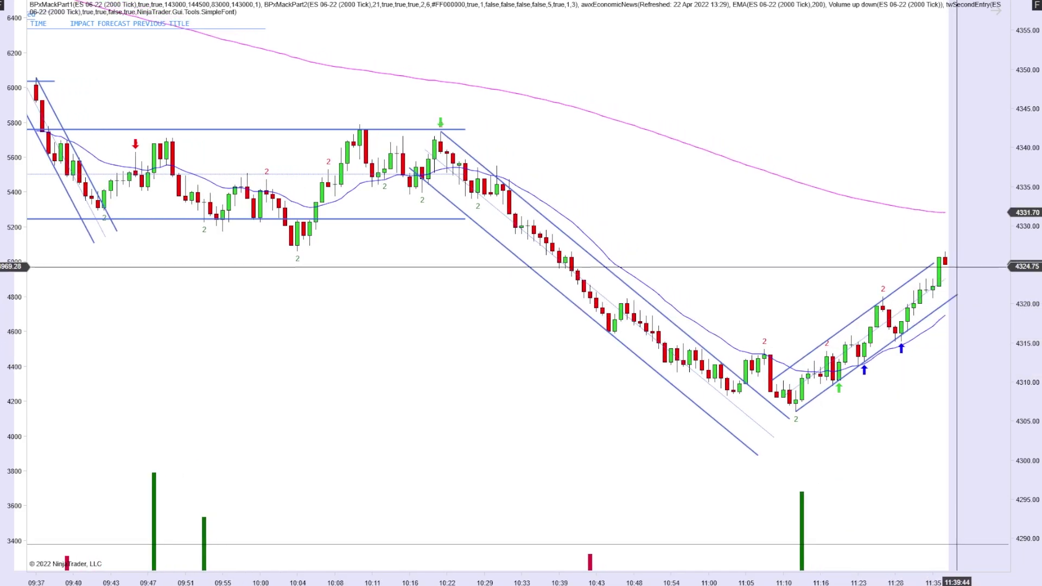
click(926, 255)
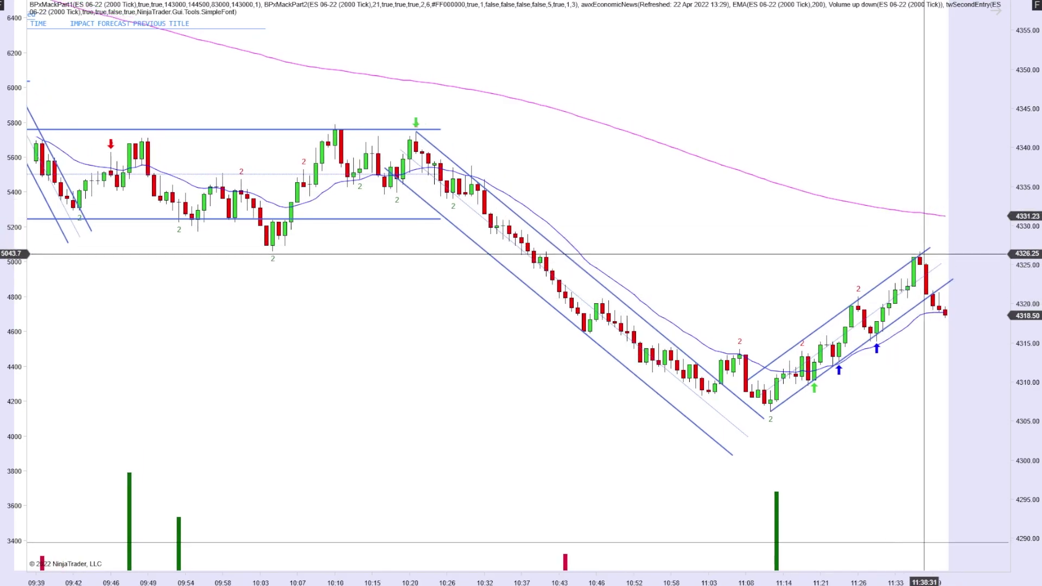
click(879, 353)
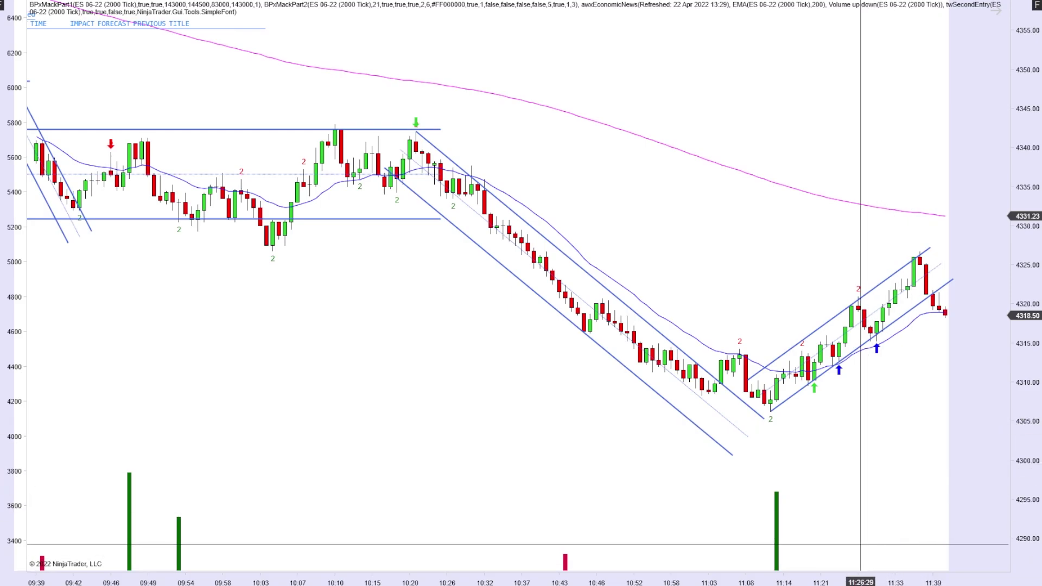
Draw a wide descending trend channel from the 11:38 high to about 13:37, with its lower line along the swing low near 12:05.
scroll(861, 545, down, 4)
scroll(830, 543, down, 2)
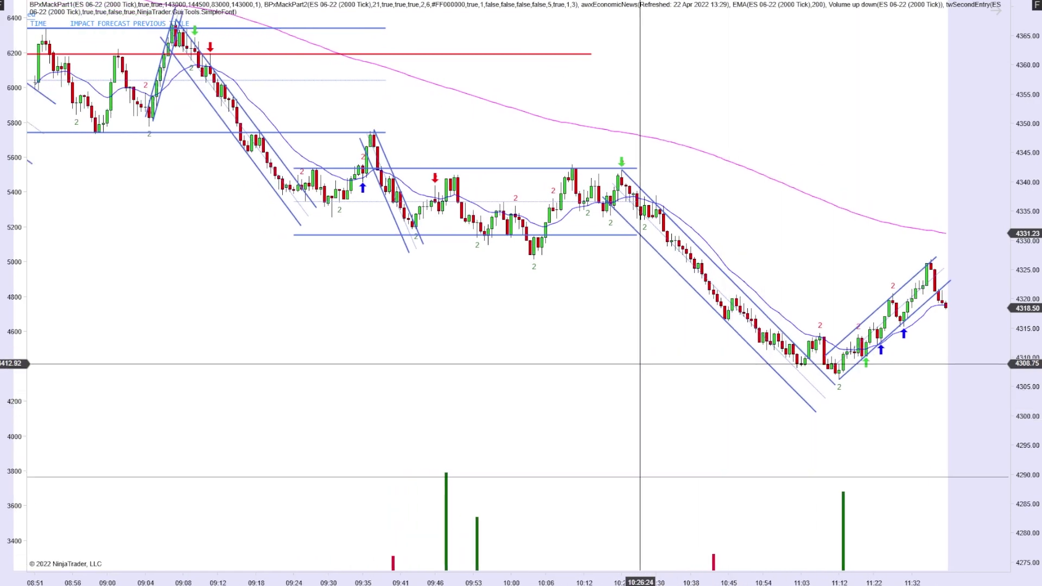
scroll(641, 363, down, 5)
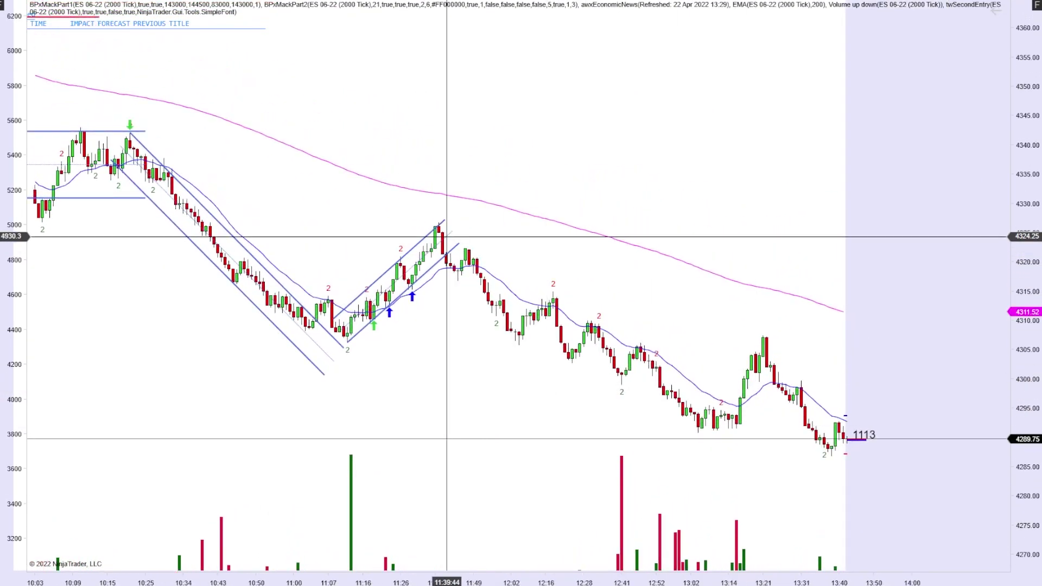
click(441, 223)
click(820, 458)
click(782, 495)
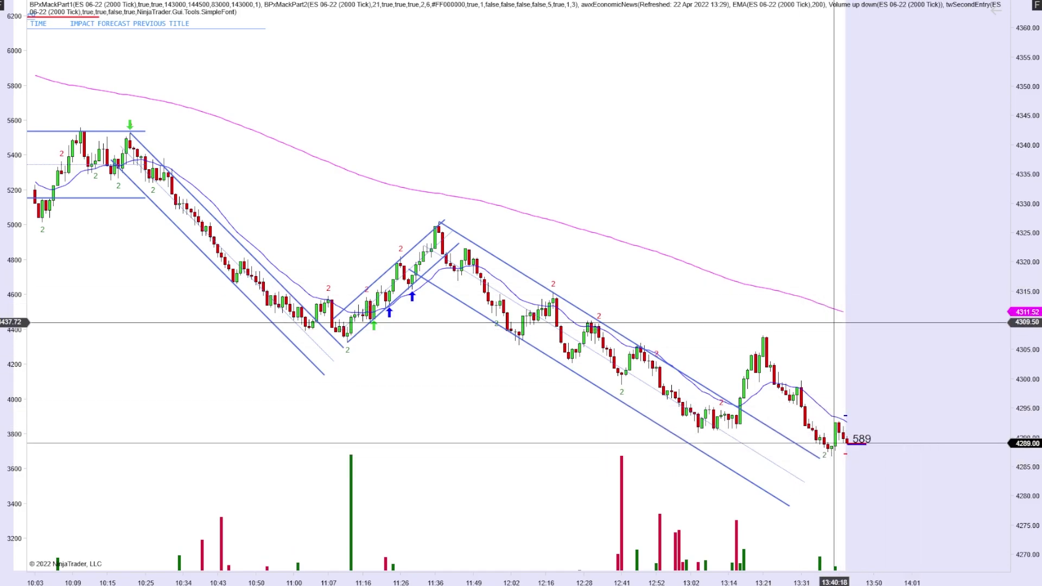
Review the session's marked channels, ranges and arrows from the latest bars back to the open.
scroll(709, 207, up, 3)
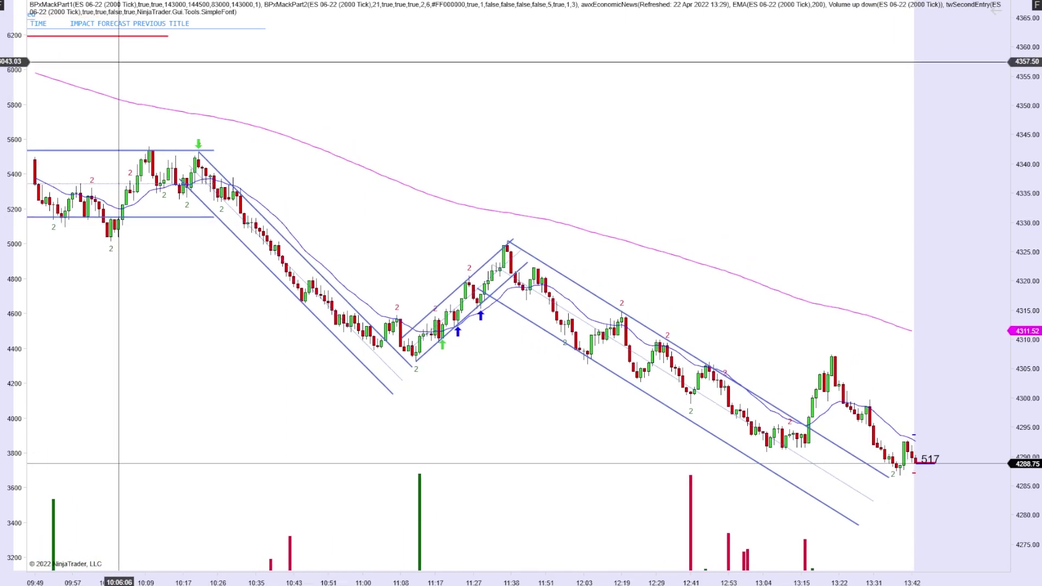
scroll(710, 298, up, 5)
scroll(675, 219, down, 6)
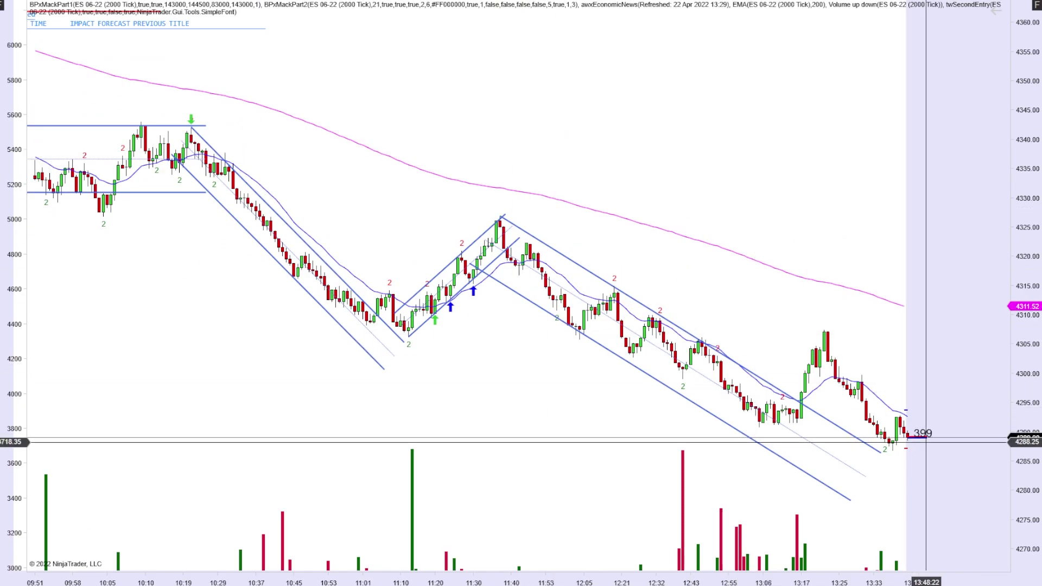
scroll(597, 380, up, 14)
scroll(384, 369, up, 15)
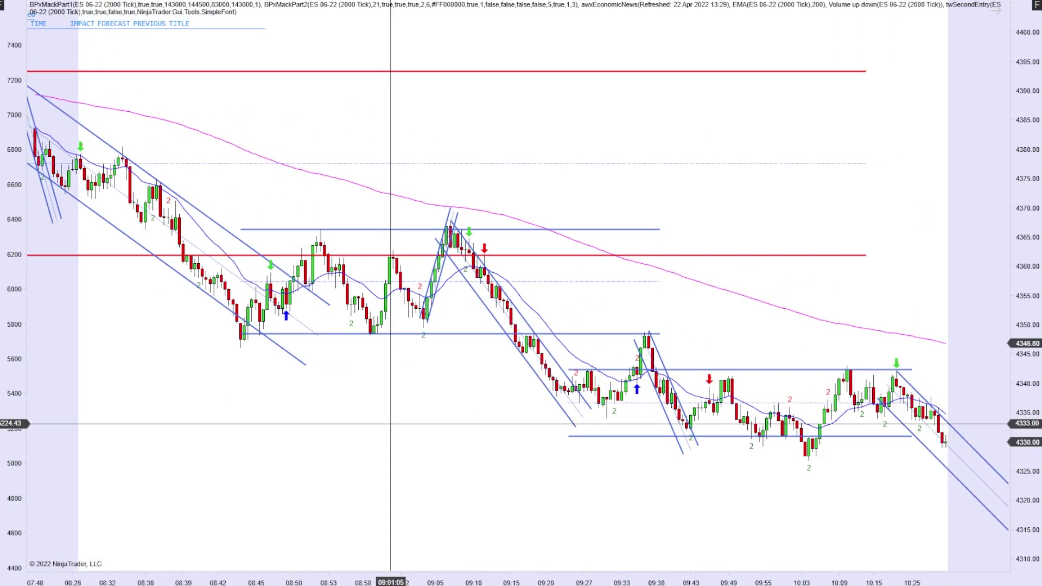